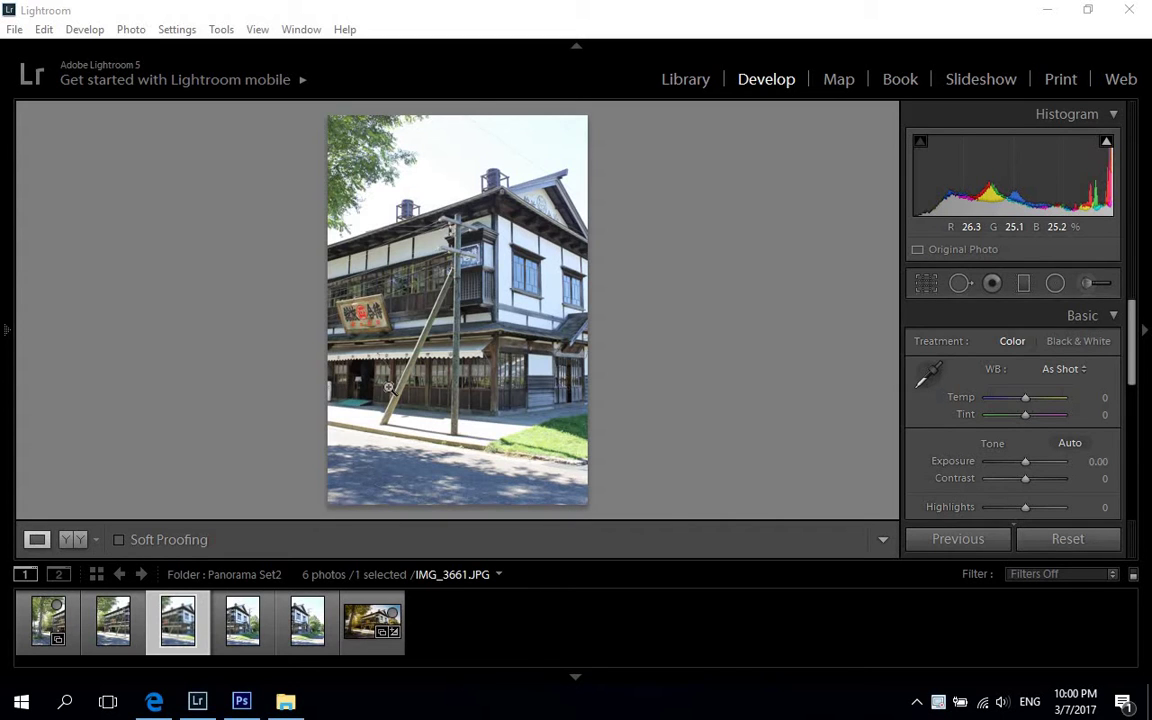
Step: Look through the five portrait source photos of the building in the Panorama Set2 folder
left_click(118, 632)
left_click(44, 627)
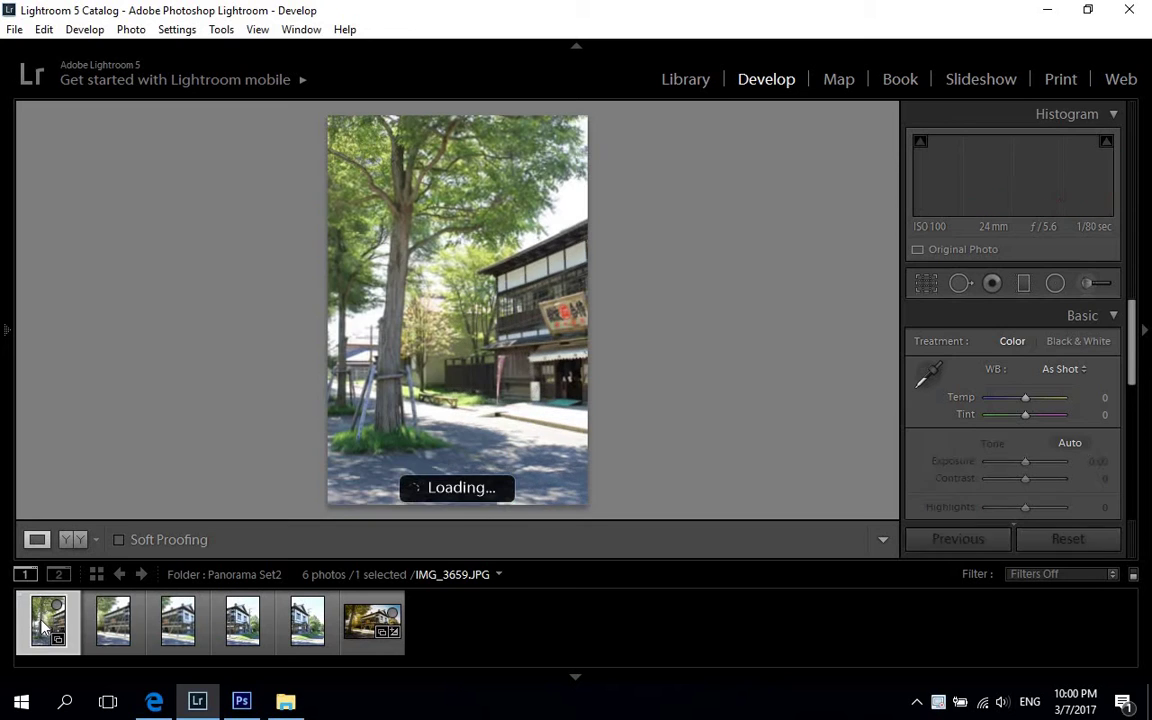
left_click(115, 625)
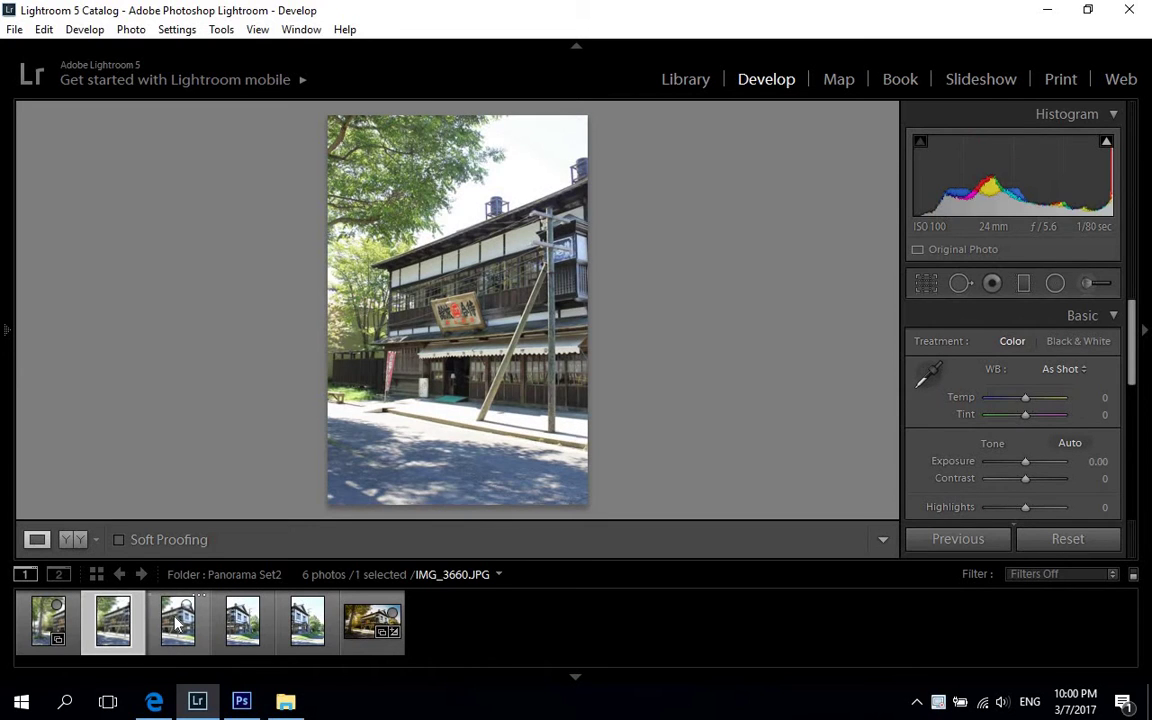
left_click(177, 622)
left_click(242, 622)
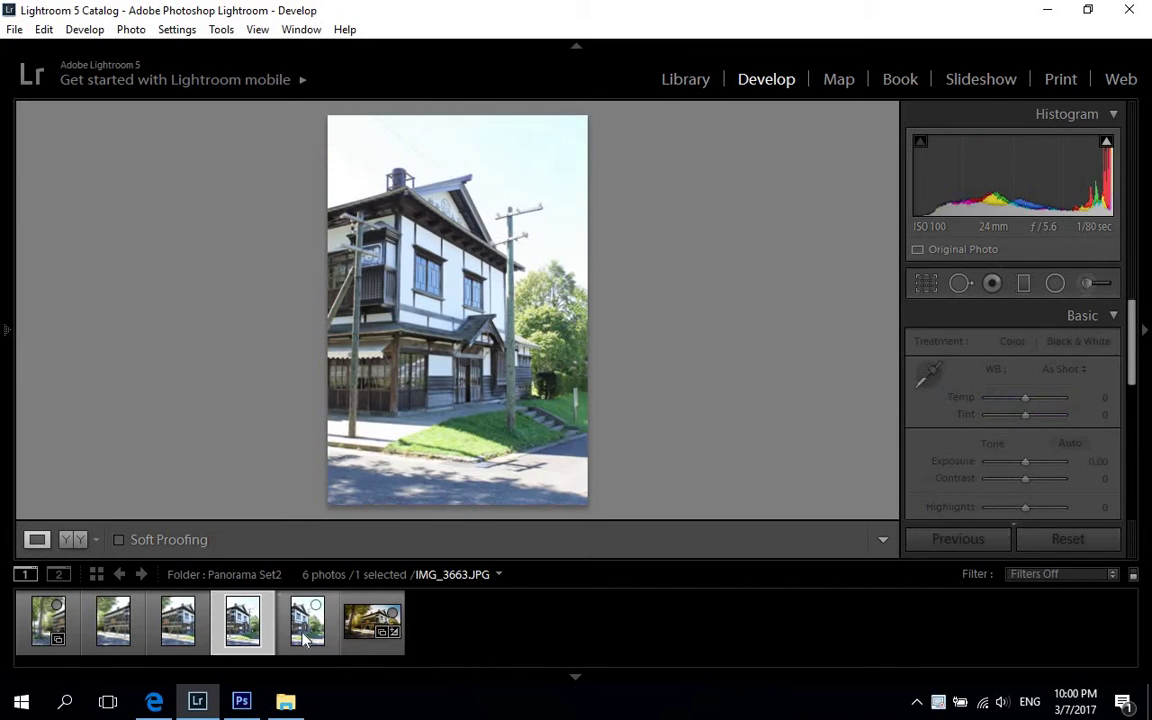
left_click(306, 630)
left_click(178, 622)
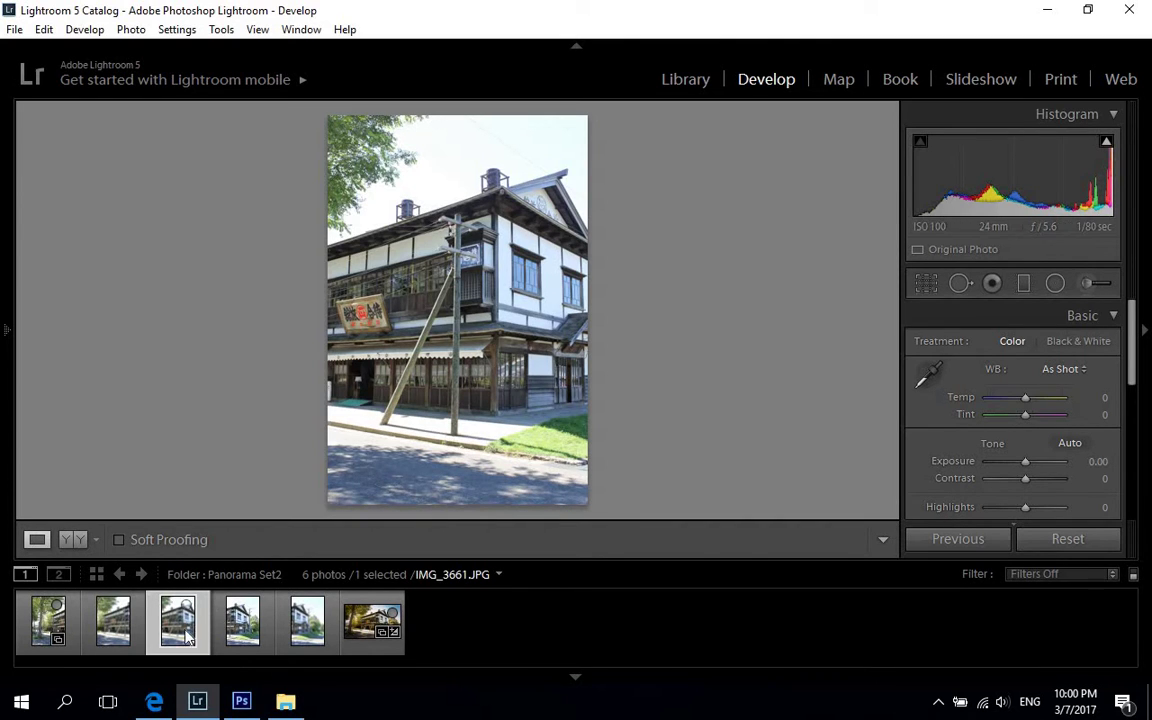
key("Right")
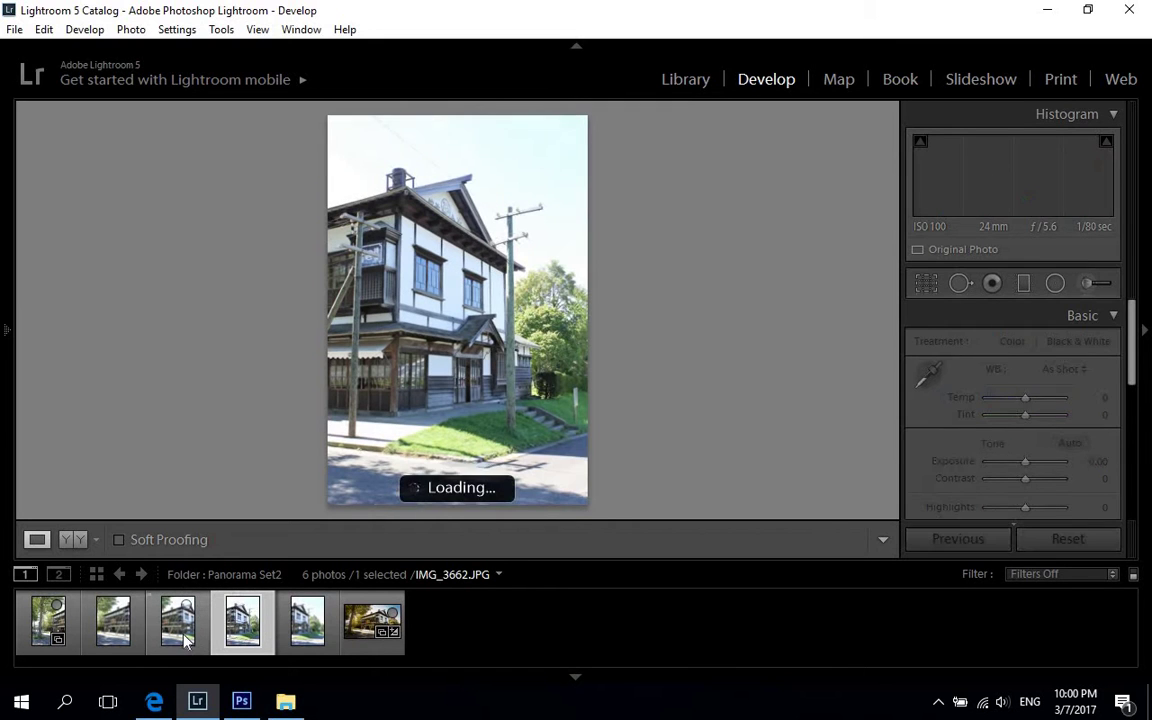
Step: Select the third photo of the building and set its Exposure to −0.99 and Contrast to +26
left_click(178, 637)
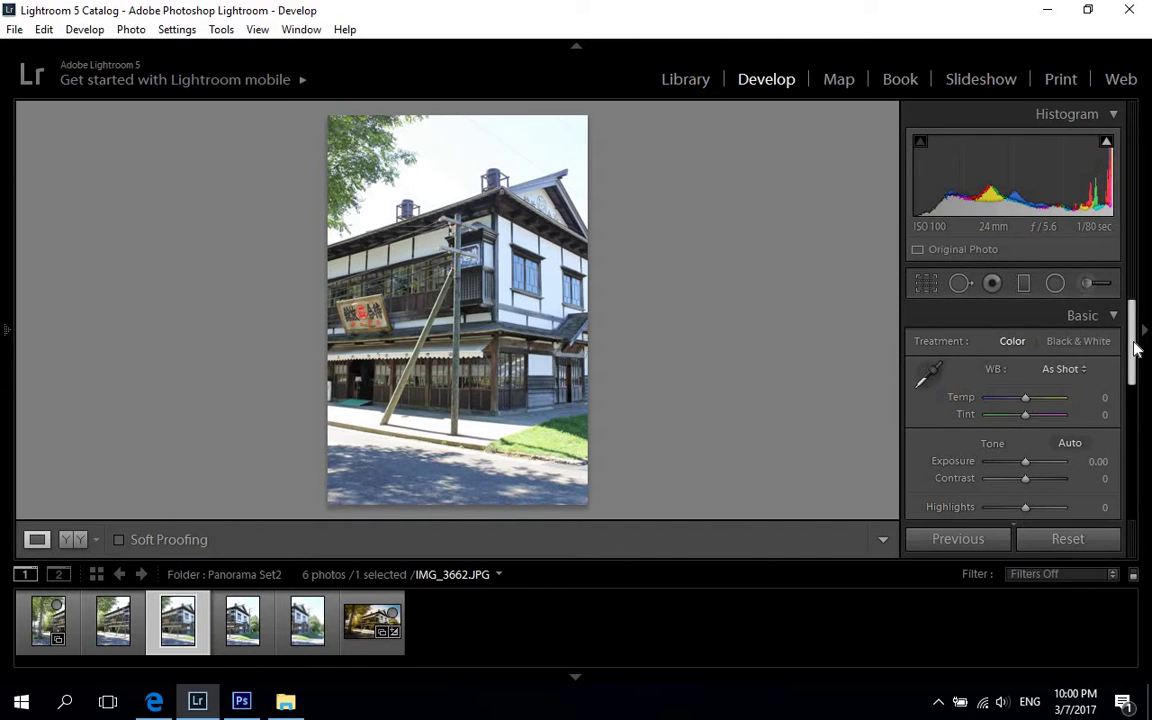
scroll(1136, 370, "down", 1)
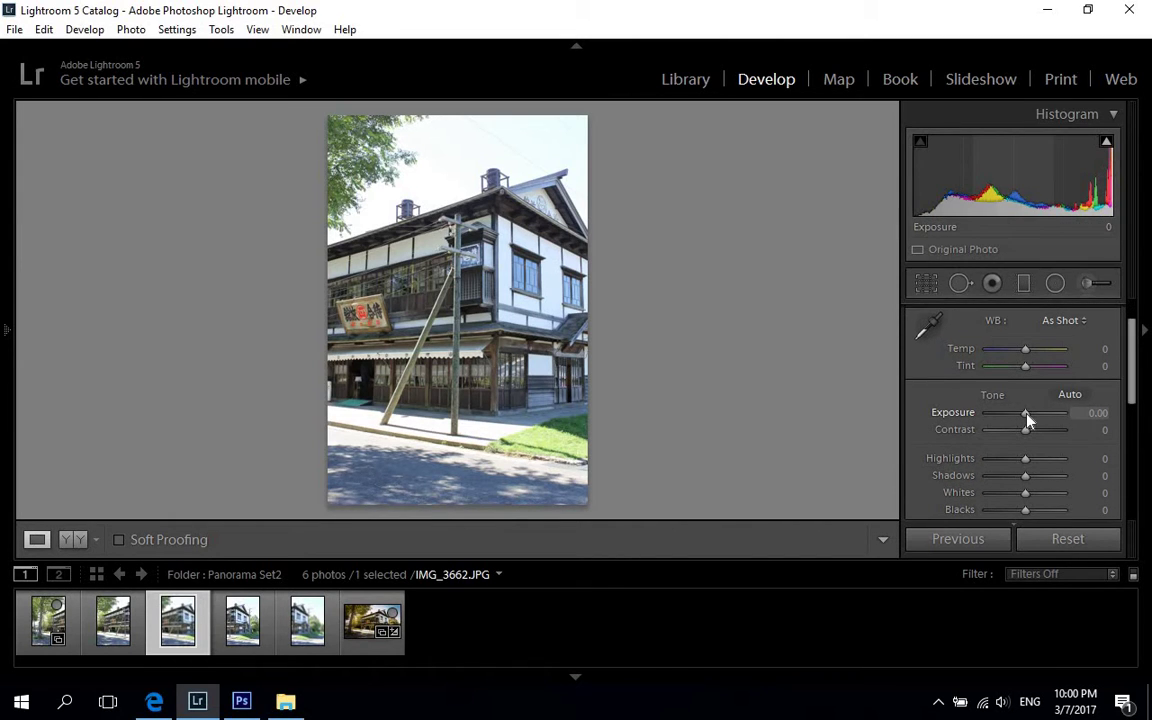
left_click_drag(1024, 414, 1020, 414)
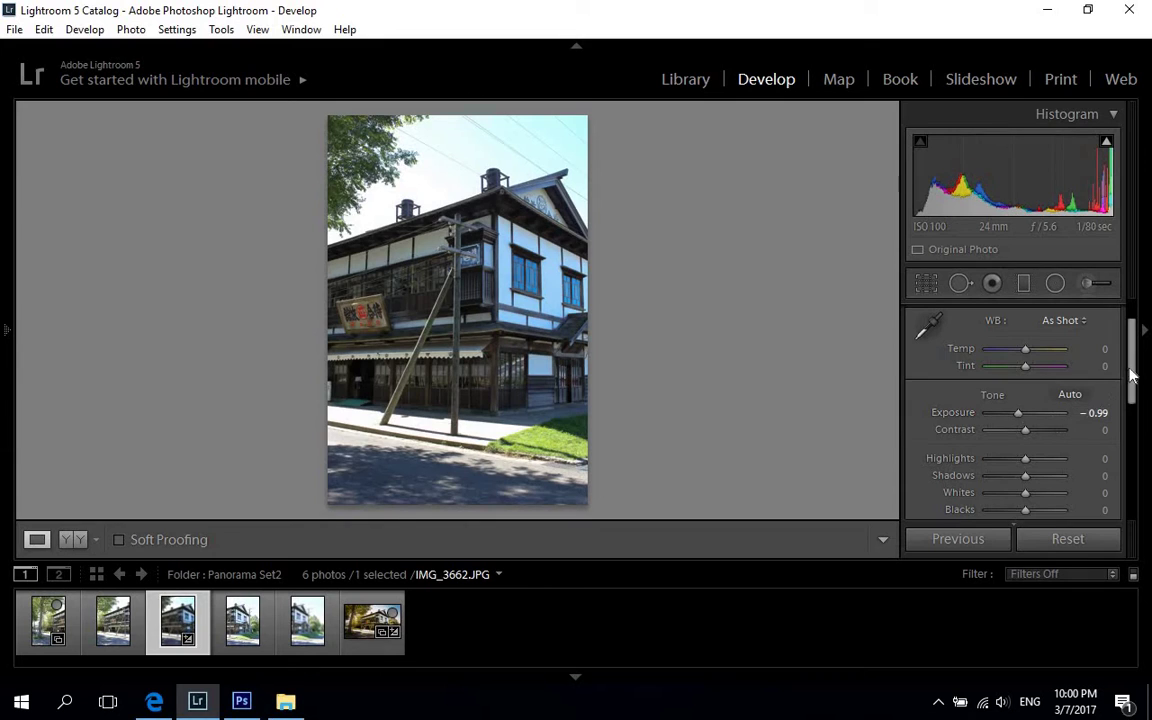
scroll(1112, 405, "down", 2)
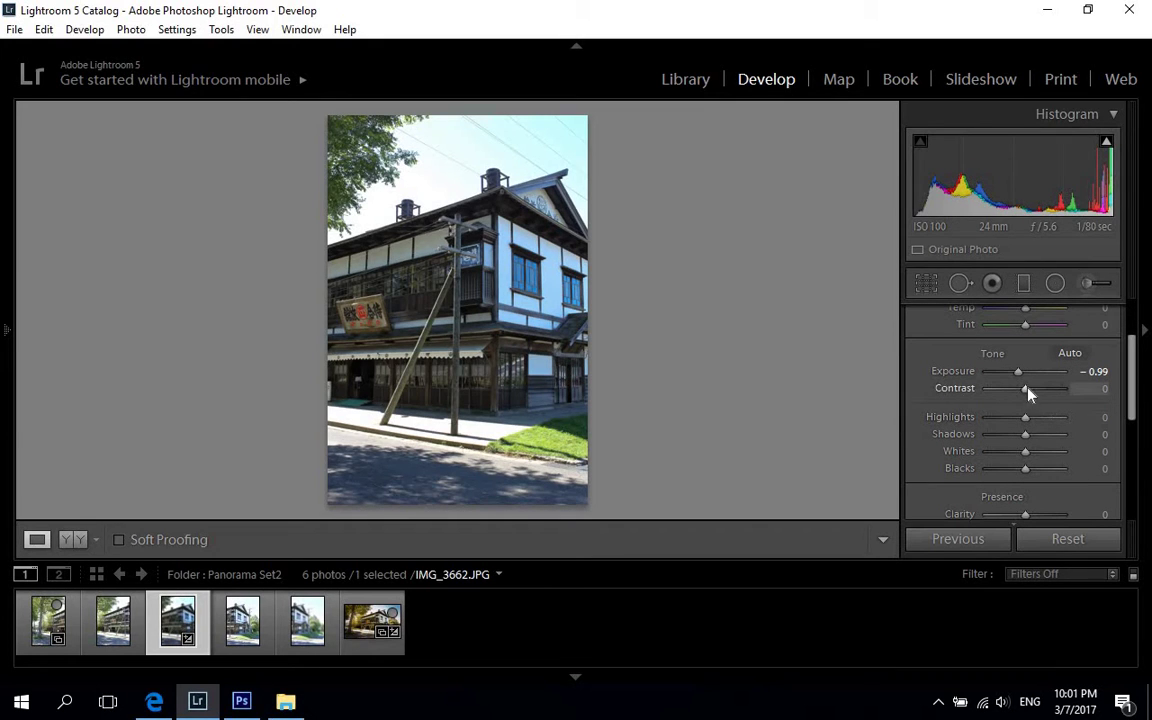
left_click_drag(1025, 388, 1040, 394)
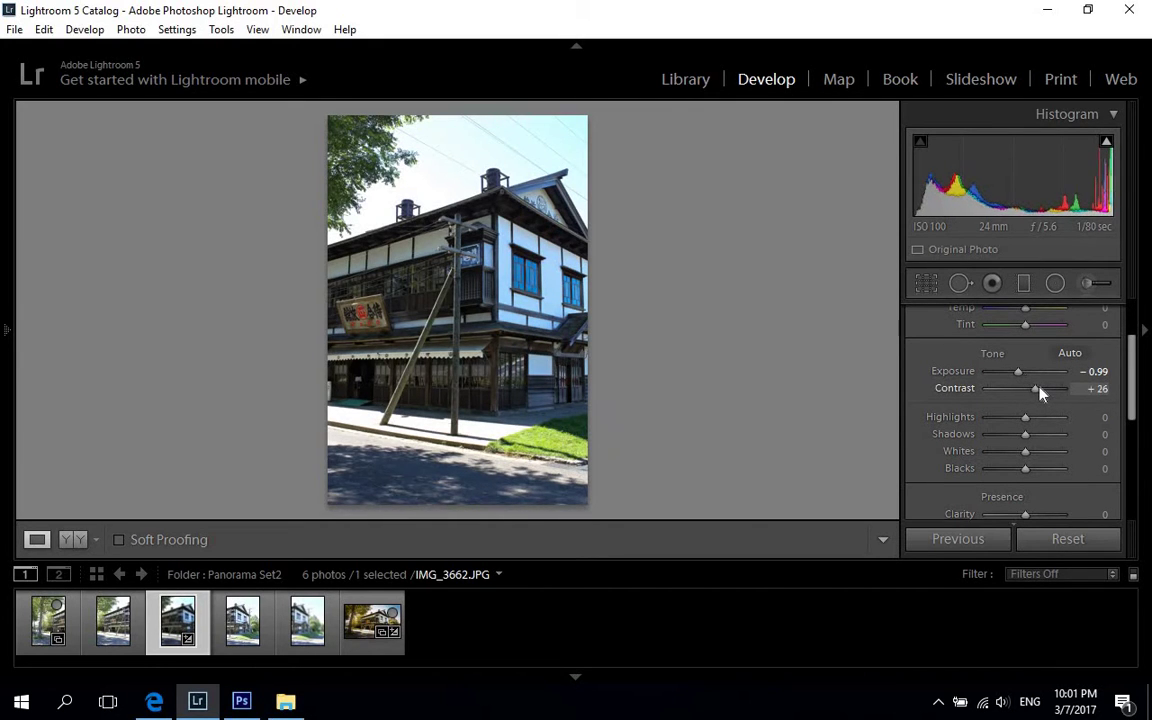
Step: Set the photo's Highlights to −100 and Shadows to +29
scroll(1054, 406, "down", 1)
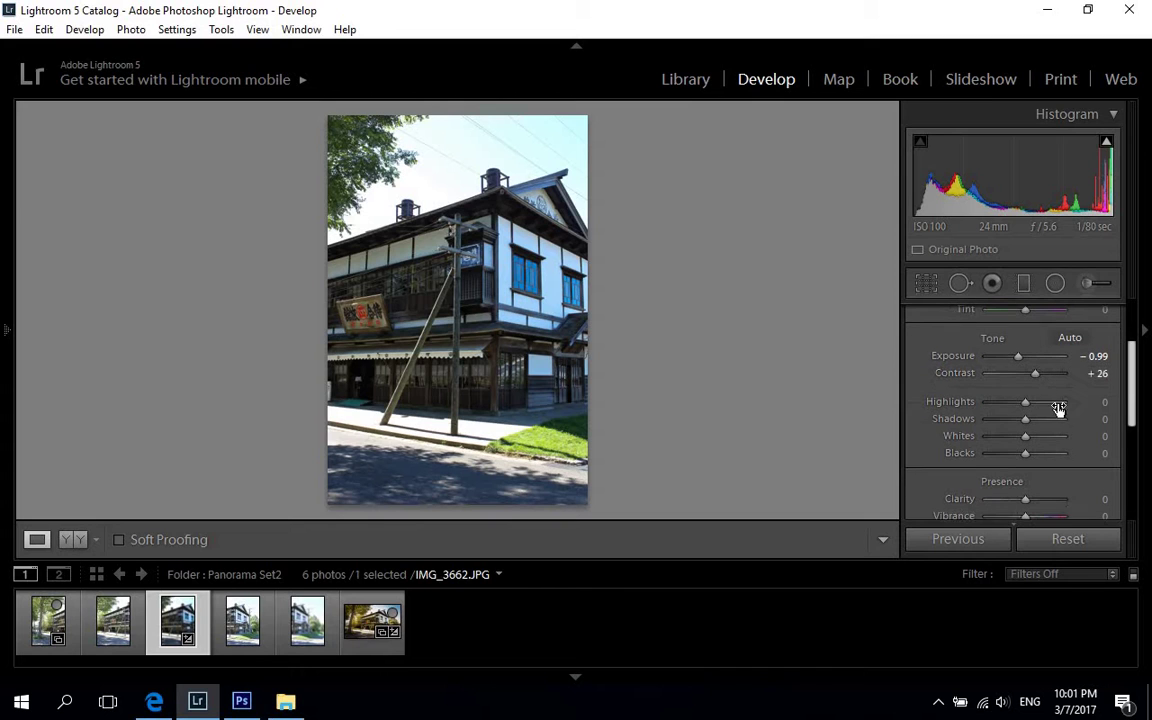
left_click_drag(1026, 403, 988, 400)
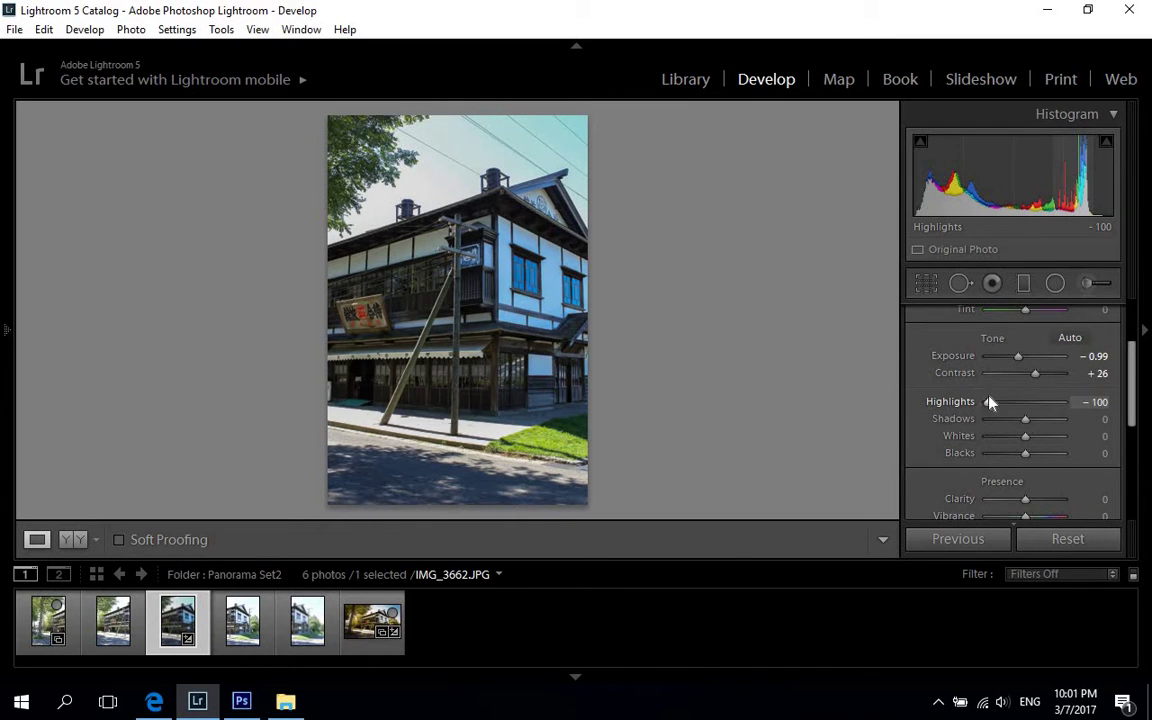
mouse_move(1026, 424)
left_mouse_down()
mouse_move(1046, 427)
mouse_move(1036, 424)
left_mouse_up()
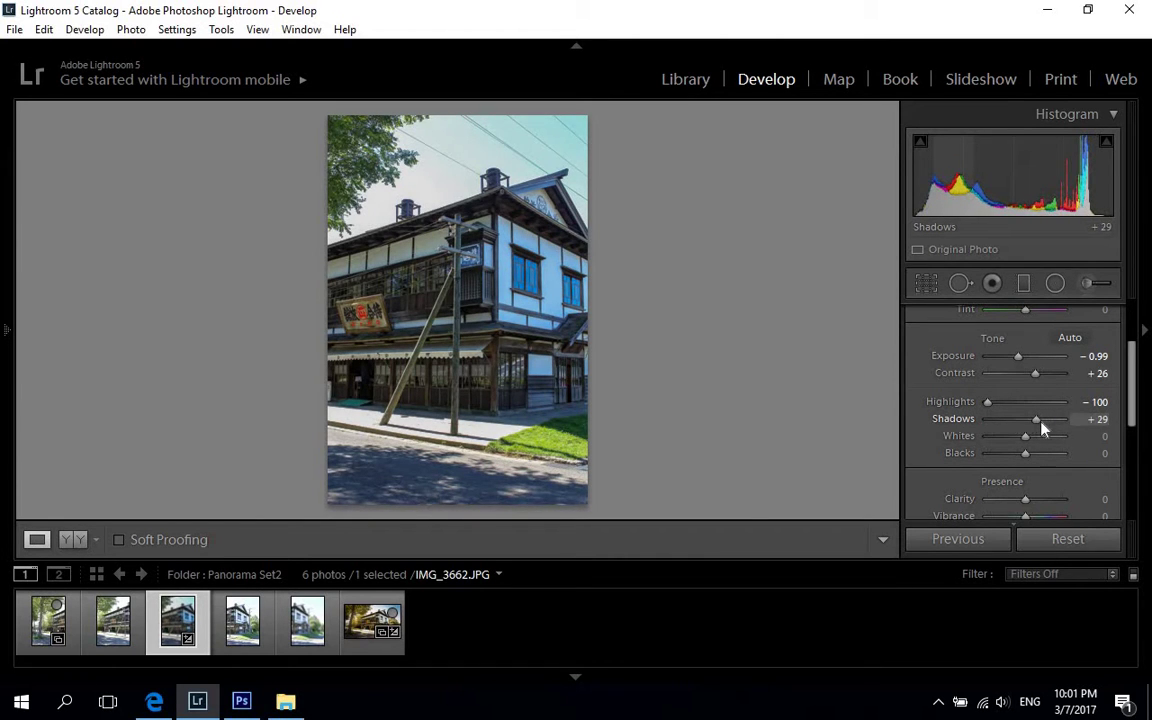
Step: Set the photo's Whites to +40 and Blacks to −48
scroll(1133, 400, "down", 2)
scroll(1133, 400, "up", 3)
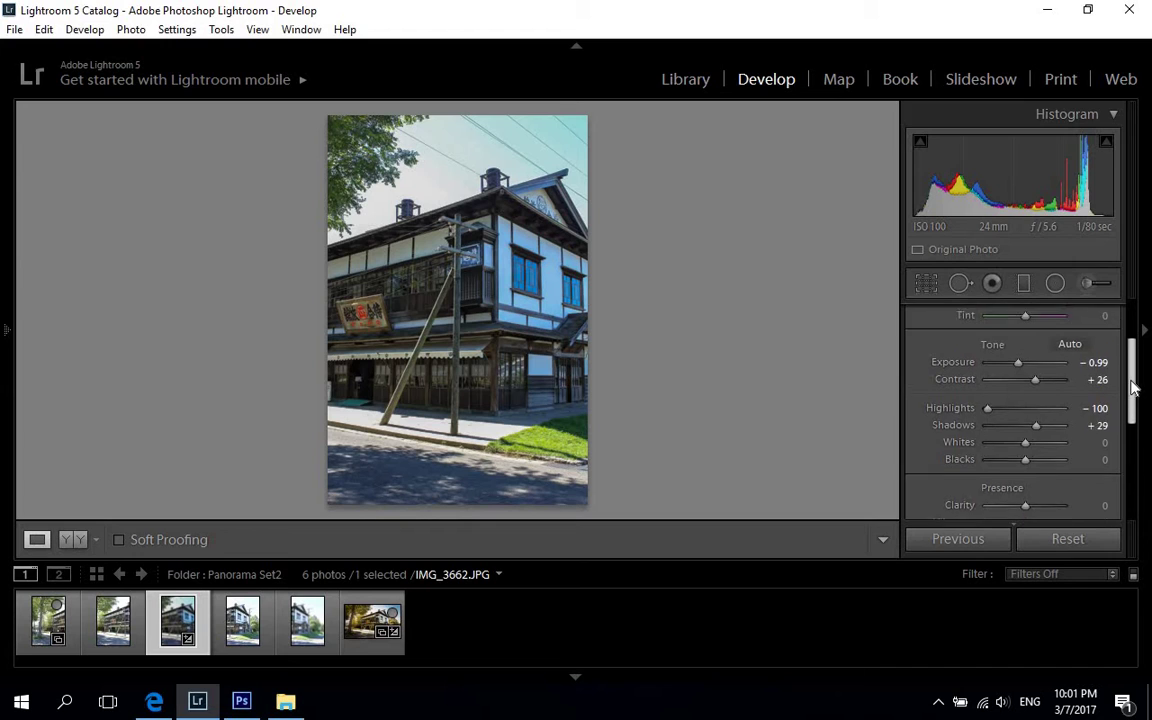
scroll(1129, 402, "down", 3)
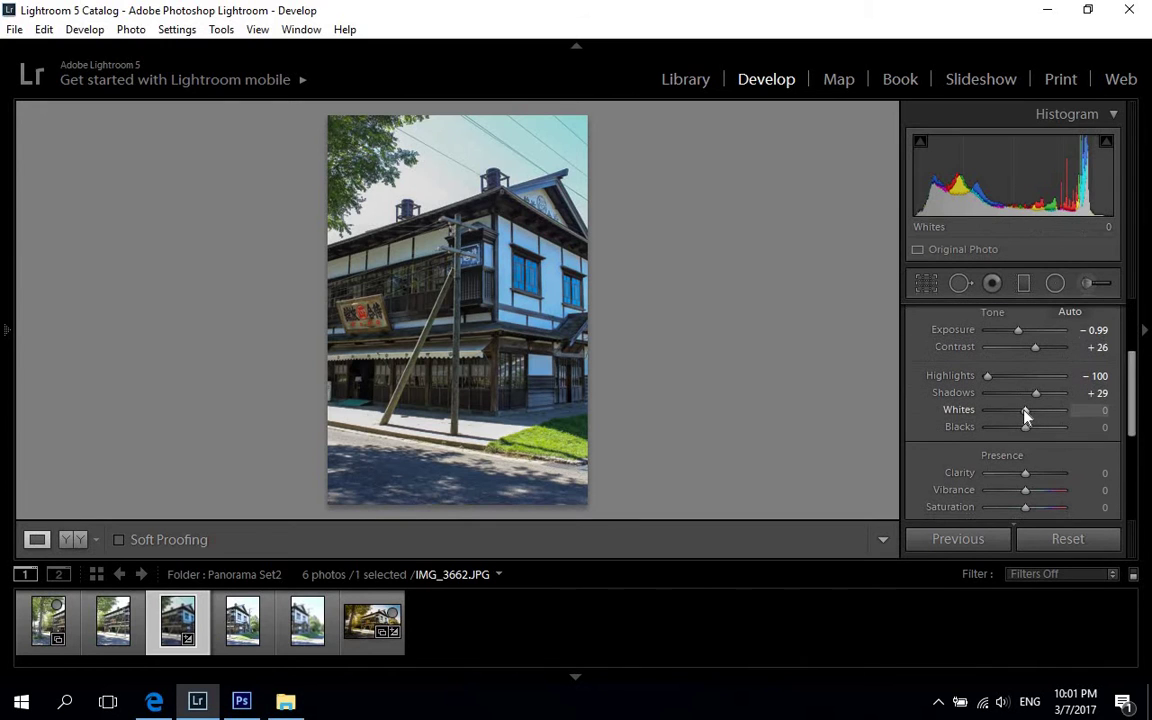
left_click_drag(1024, 411, 1028, 411)
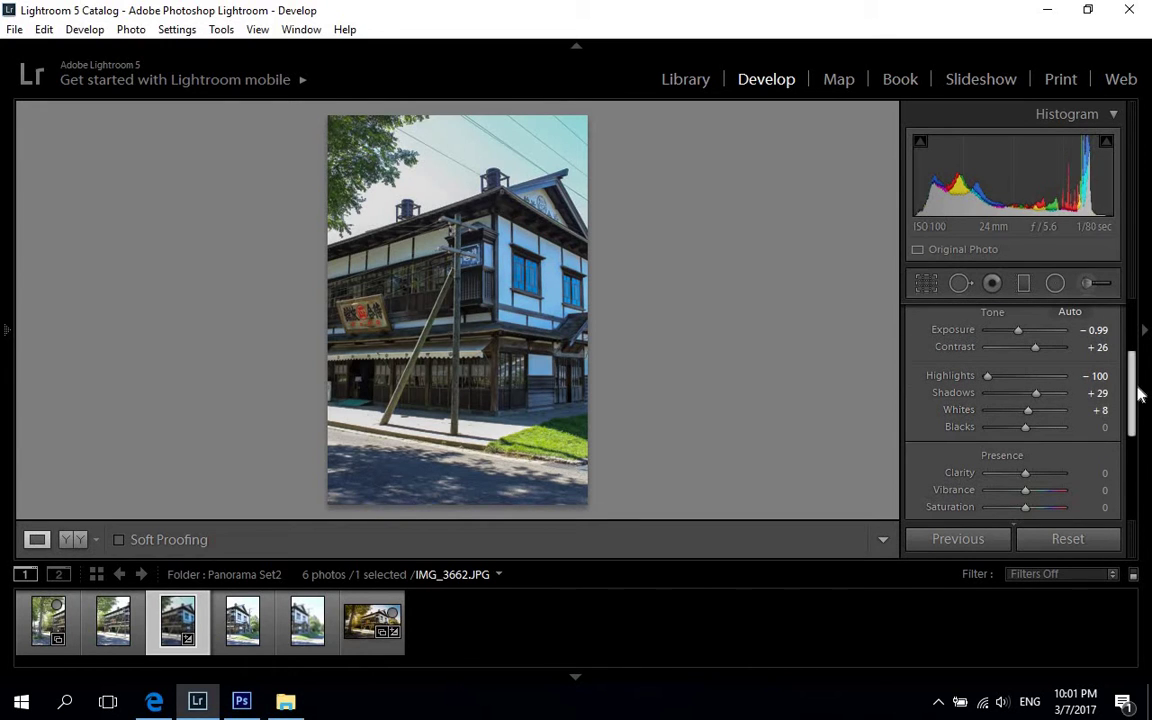
scroll(1131, 400, "down", 2)
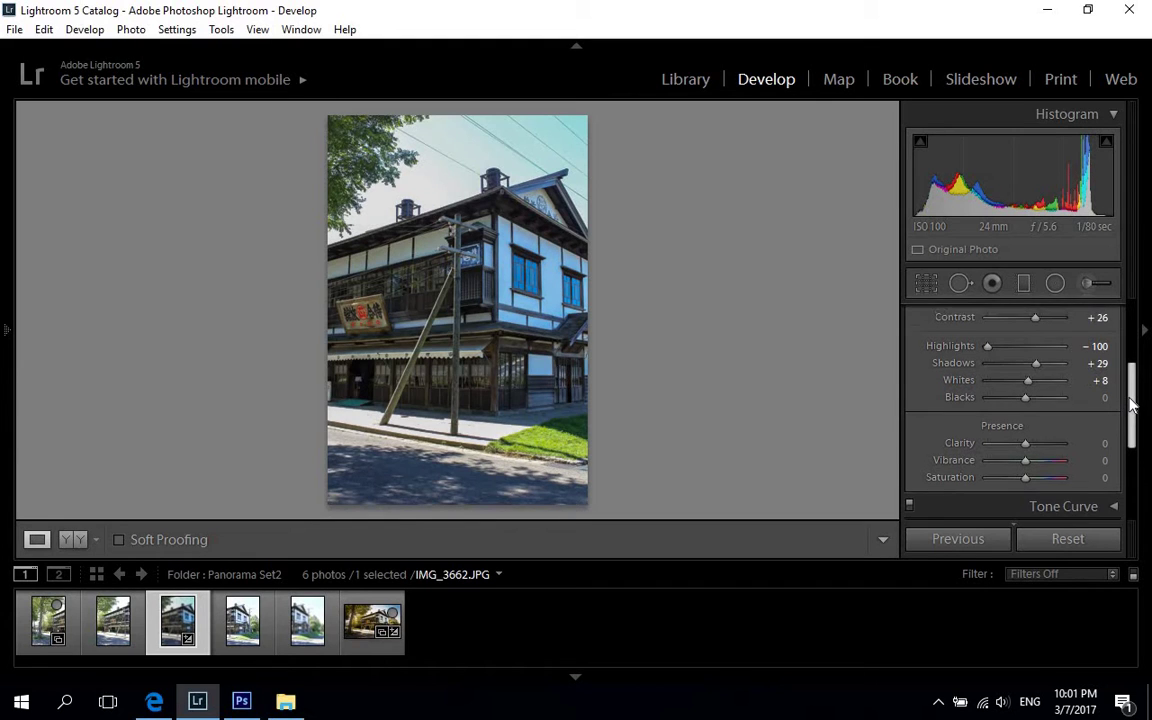
scroll(1131, 405, "up", 1)
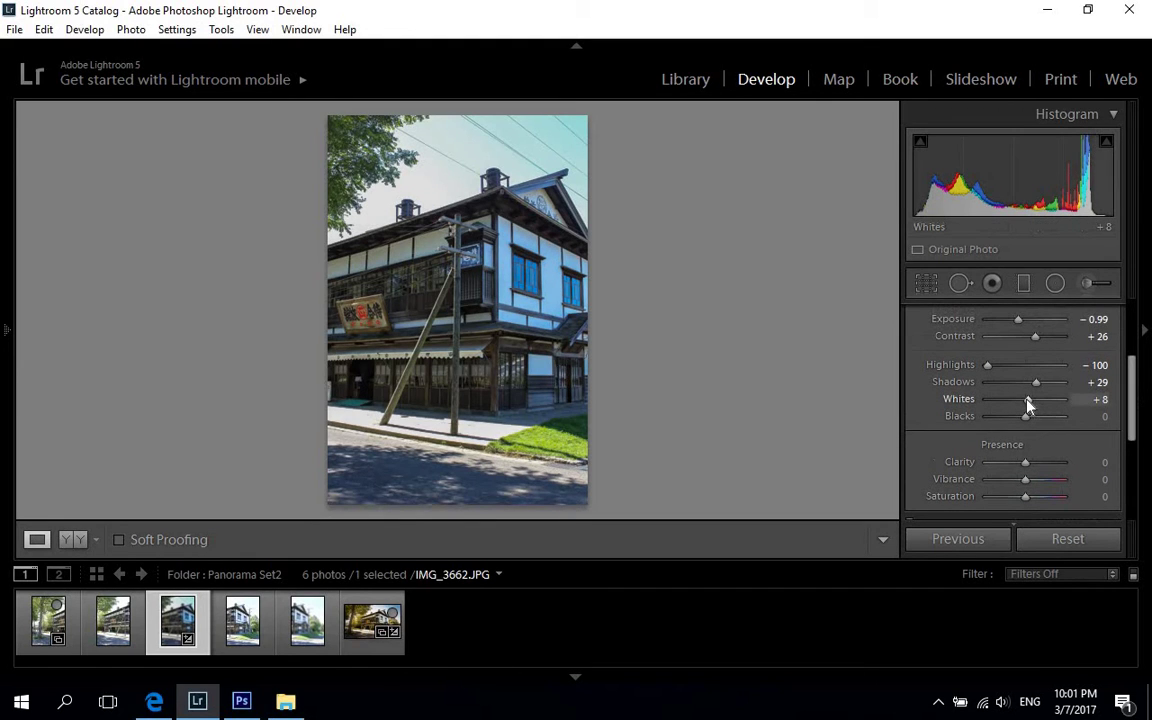
left_click_drag(1030, 404, 1007, 414)
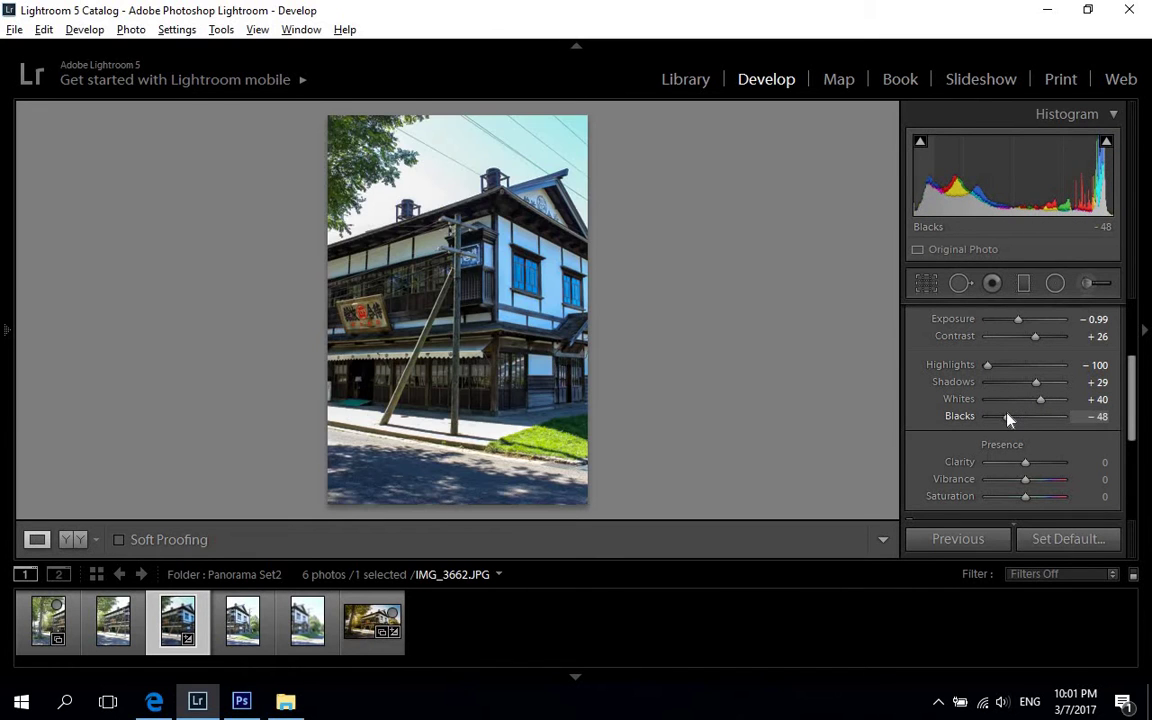
Step: Set the photo's Clarity to +64
scroll(1020, 350, "down", 3)
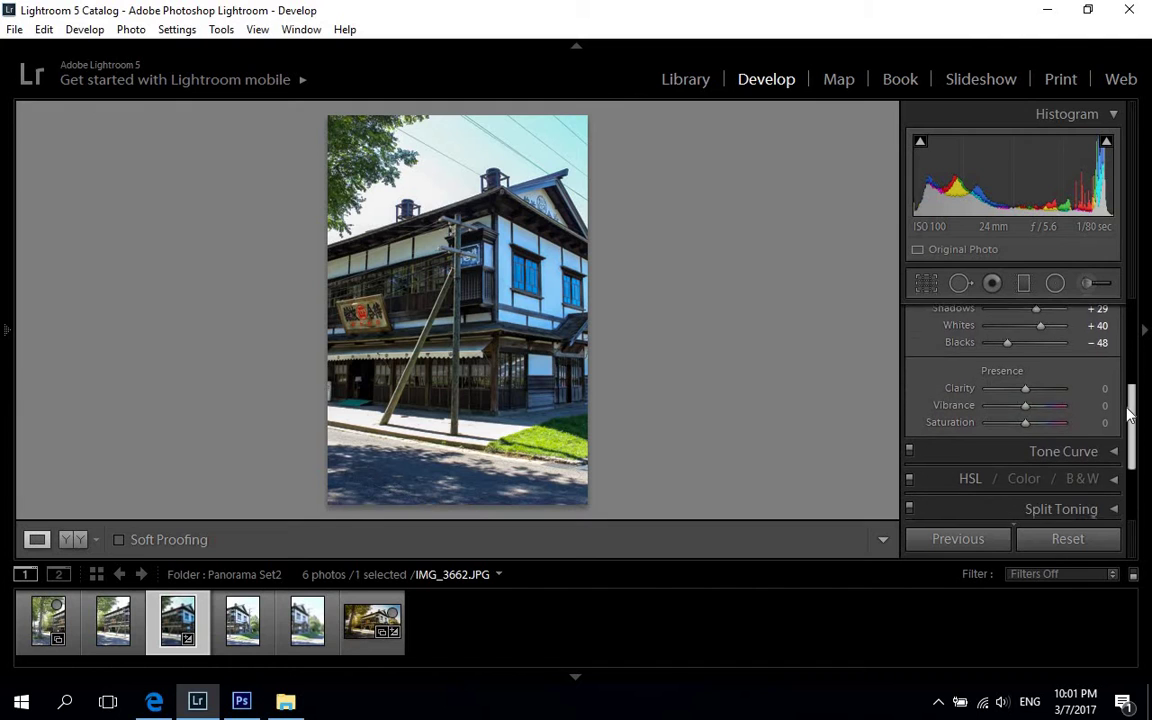
left_click_drag(1025, 386, 1050, 391)
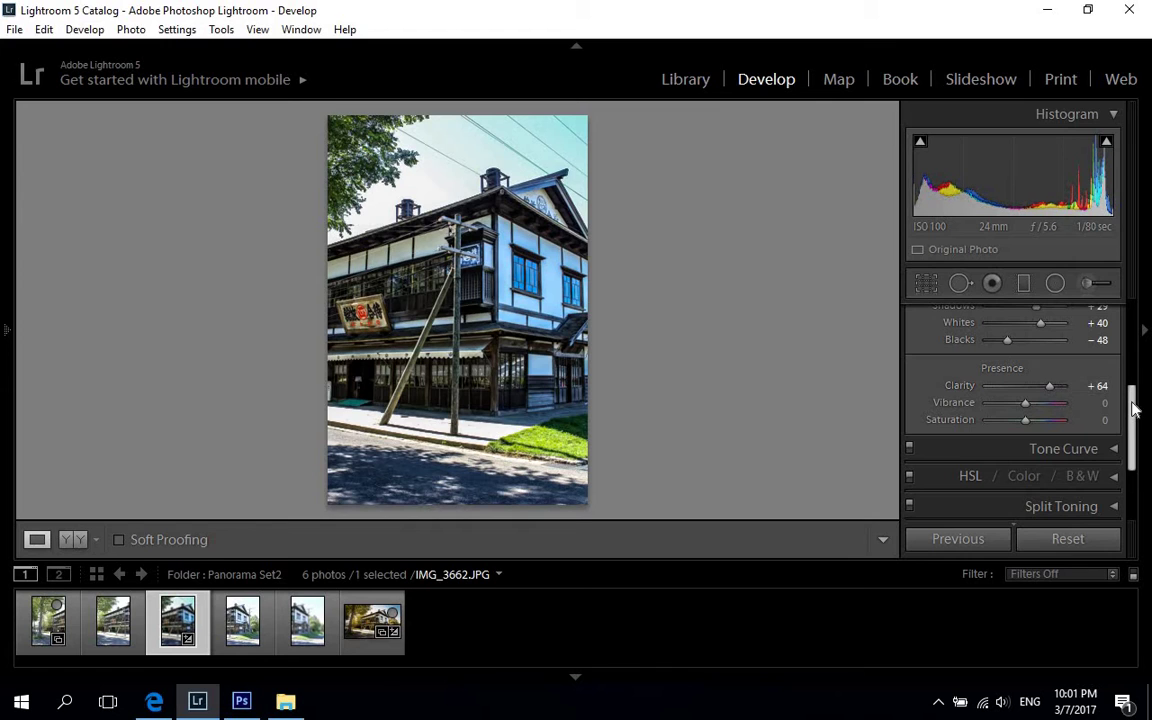
Step: Expand the HSL / Color / B&W settings and convert the photo to black and white
left_click_drag(1131, 398, 1133, 468)
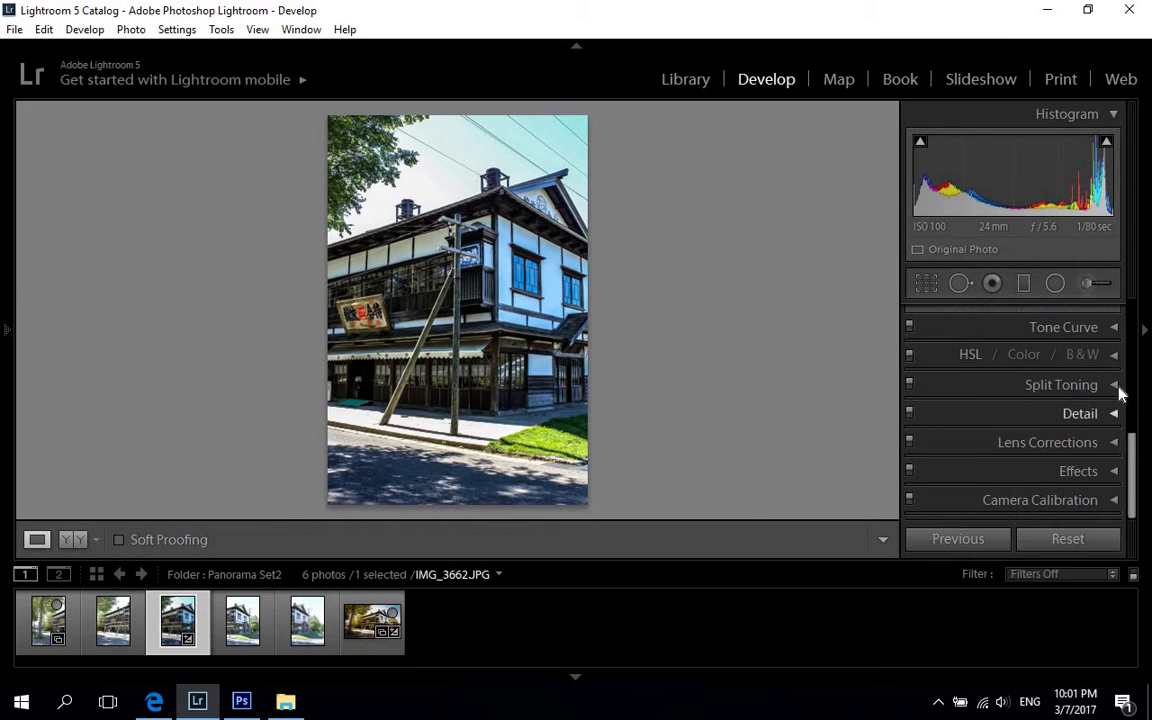
left_click(1113, 356)
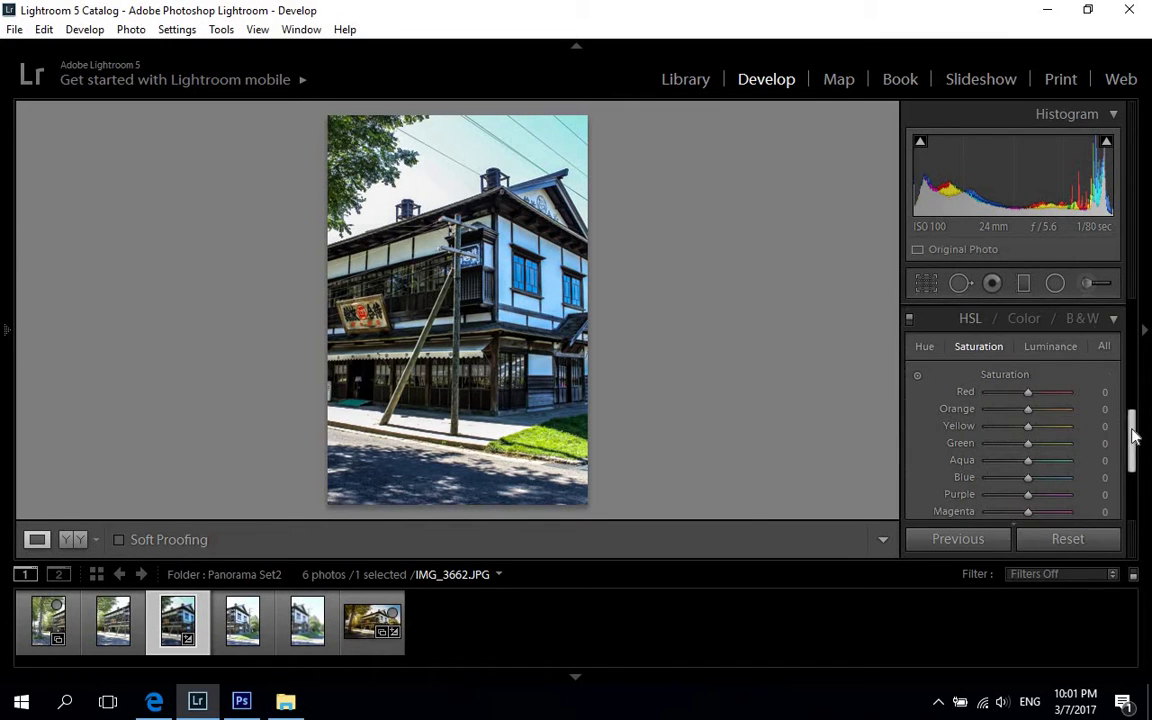
mouse_move(1133, 425)
left_mouse_down()
mouse_move(1133, 415)
mouse_move(1133, 435)
left_mouse_up()
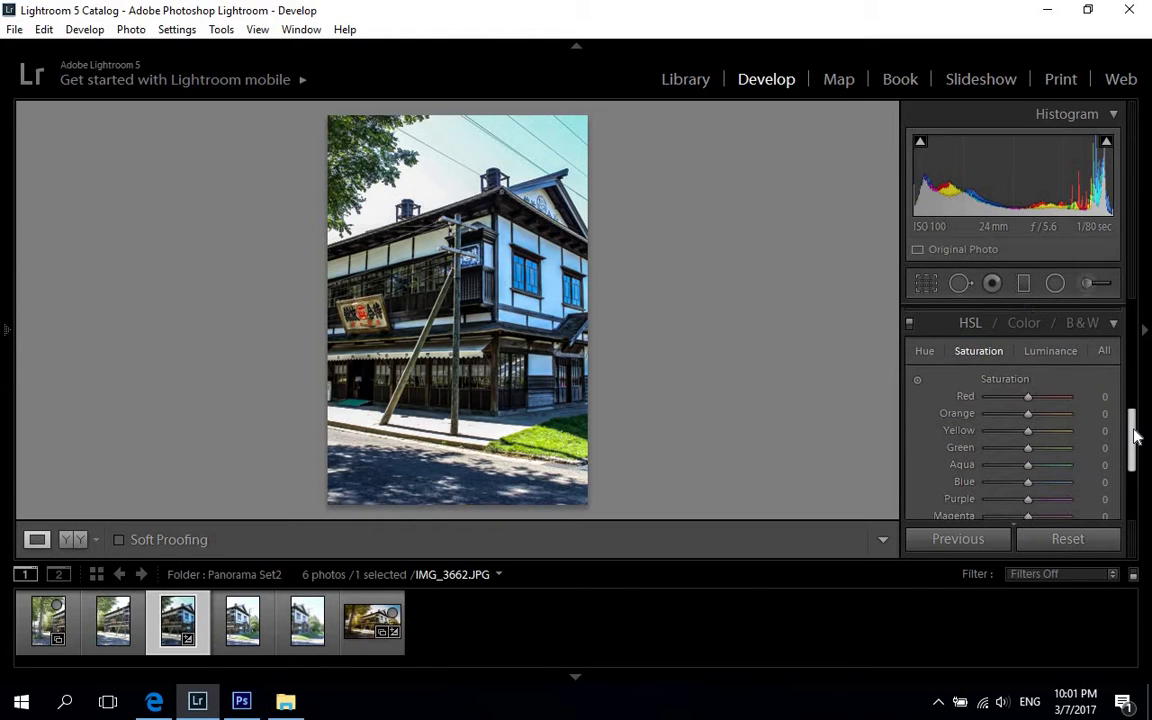
left_click(1083, 323)
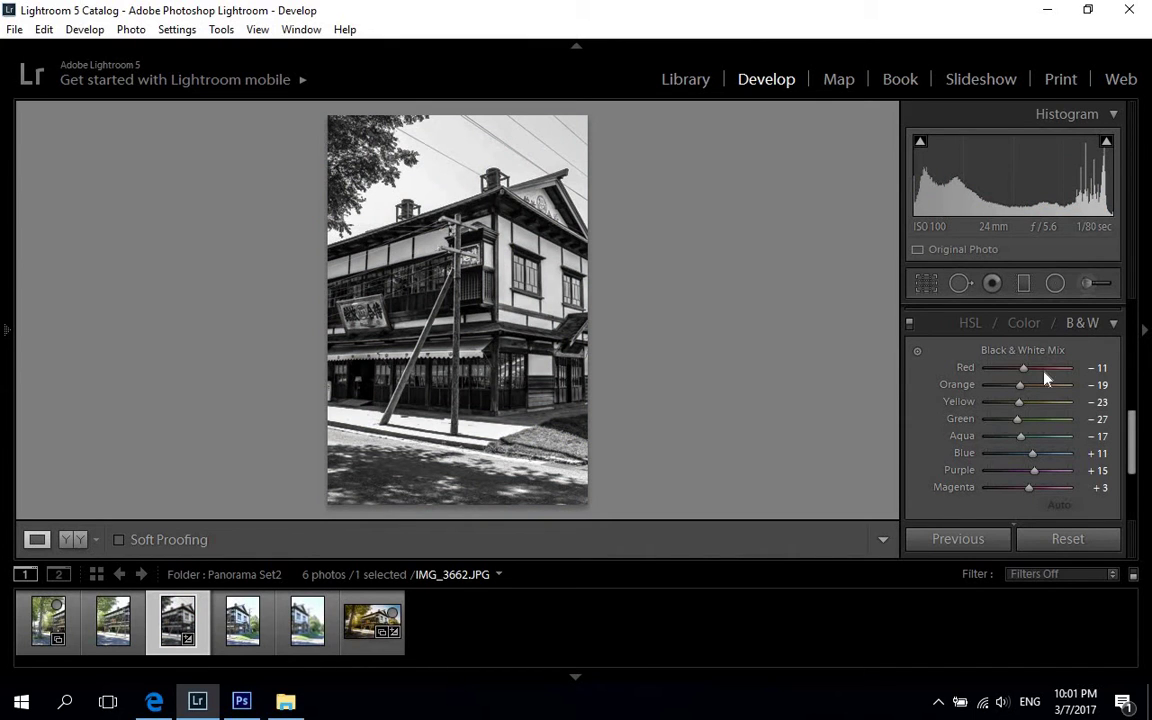
left_click(969, 324)
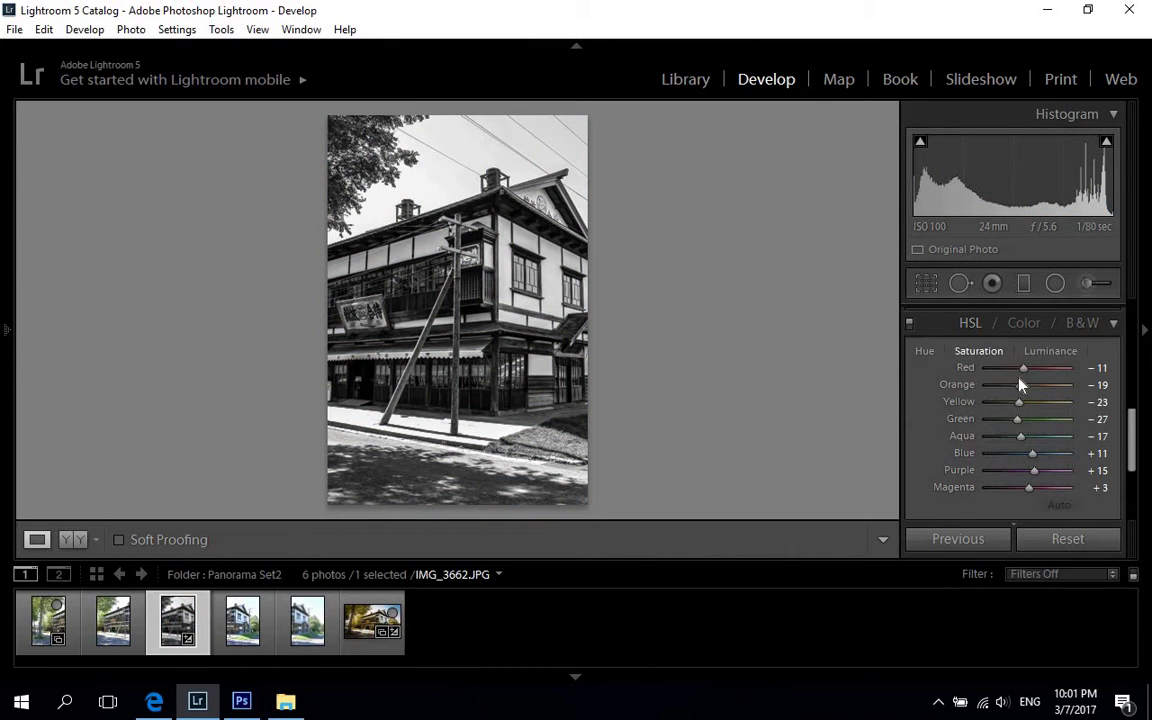
left_click(1088, 324)
Step: Adjust the Black & White Mix to Orange −18, Yellow −14, Green +51, Aqua −100 and Blue +26
scroll(1133, 428, "down", 1)
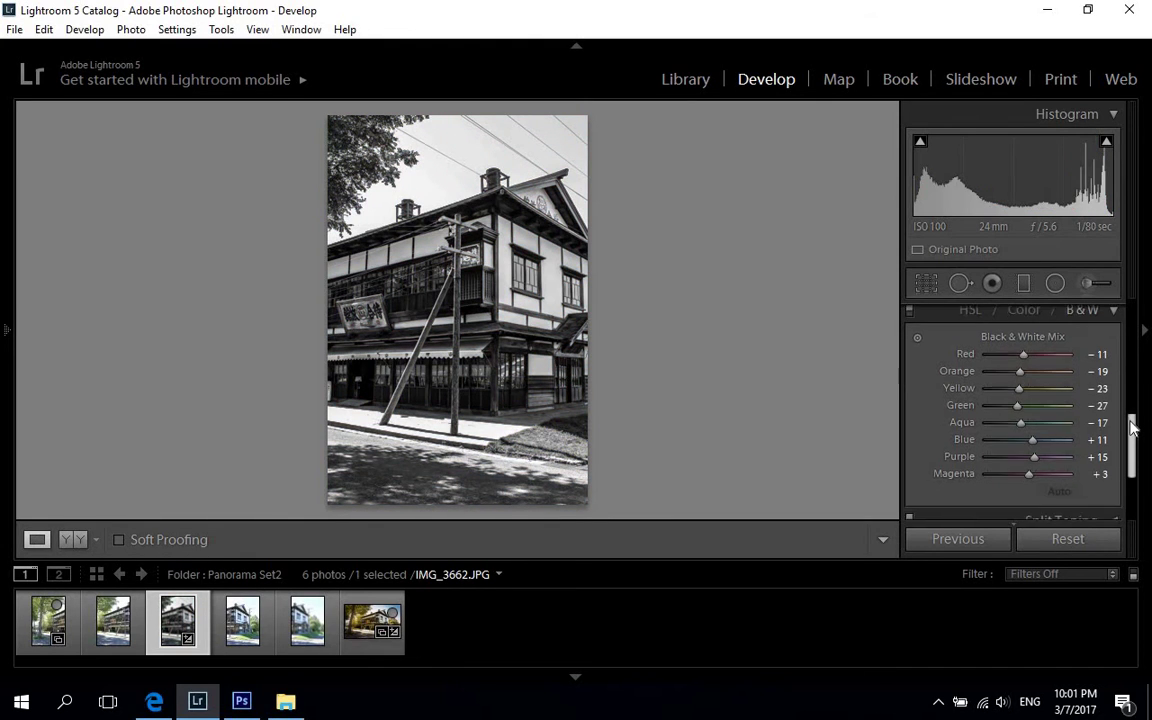
scroll(1133, 428, "up", 1)
scroll(1133, 428, "down", 1)
scroll(1133, 428, "up", 1)
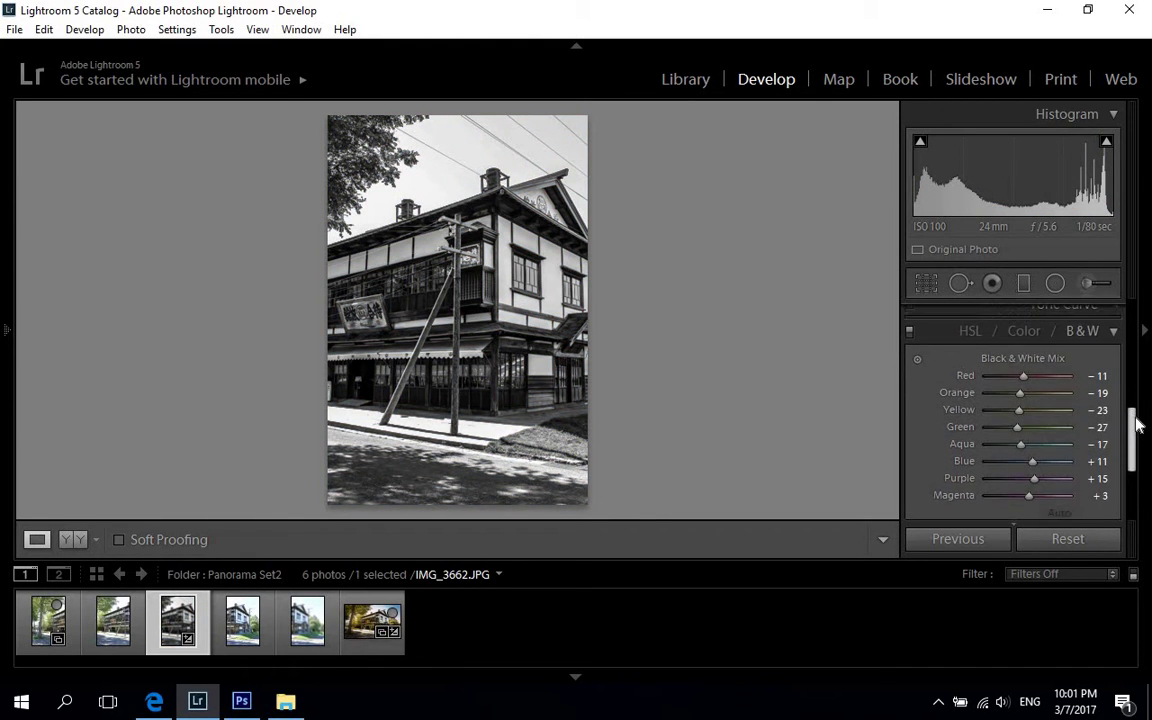
scroll(1135, 425, "down", 1)
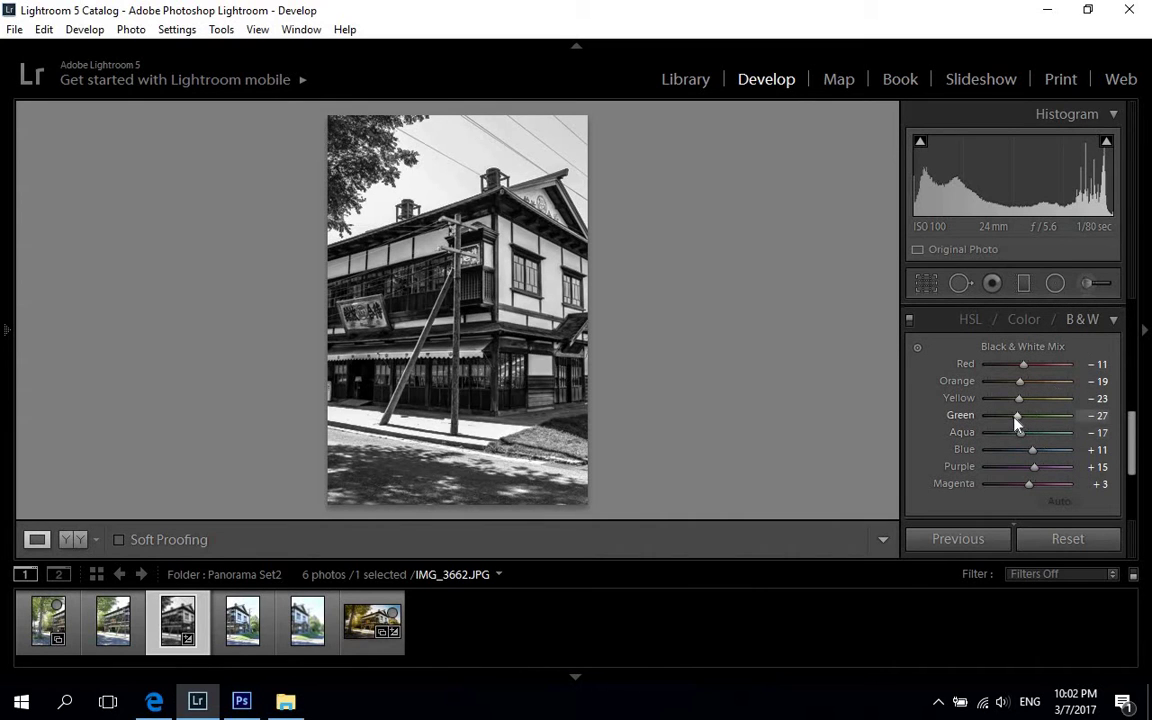
left_click_drag(1018, 425, 885, 375)
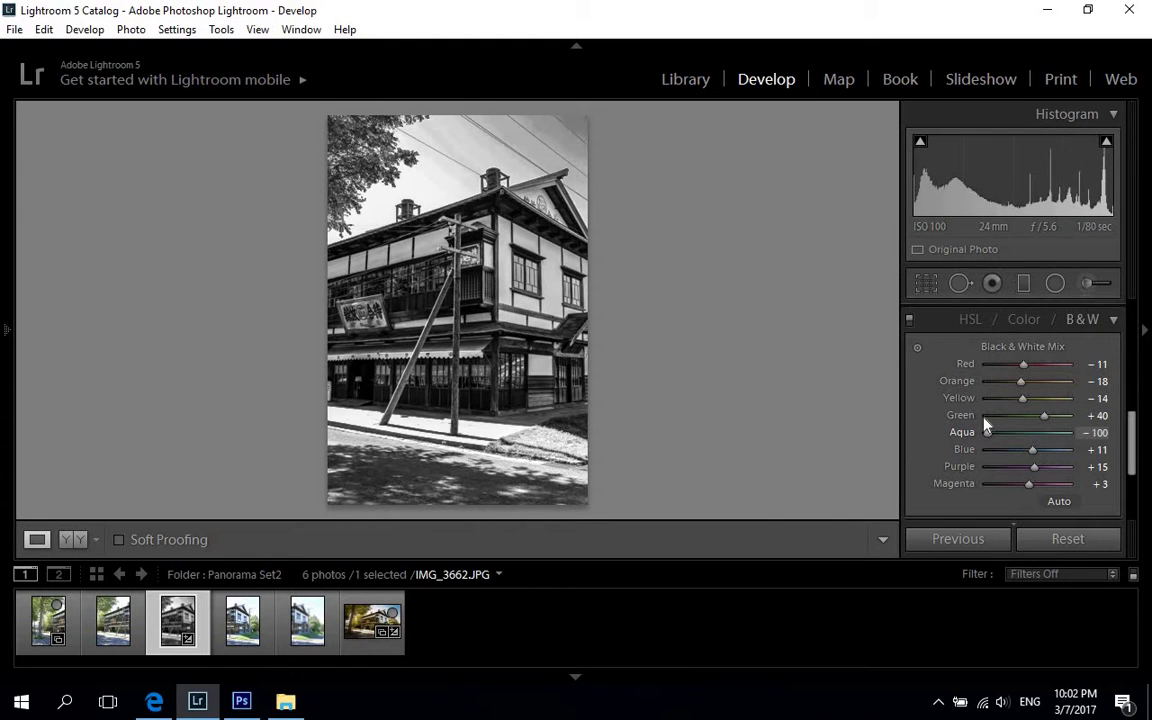
left_click_drag(1036, 453, 1049, 417)
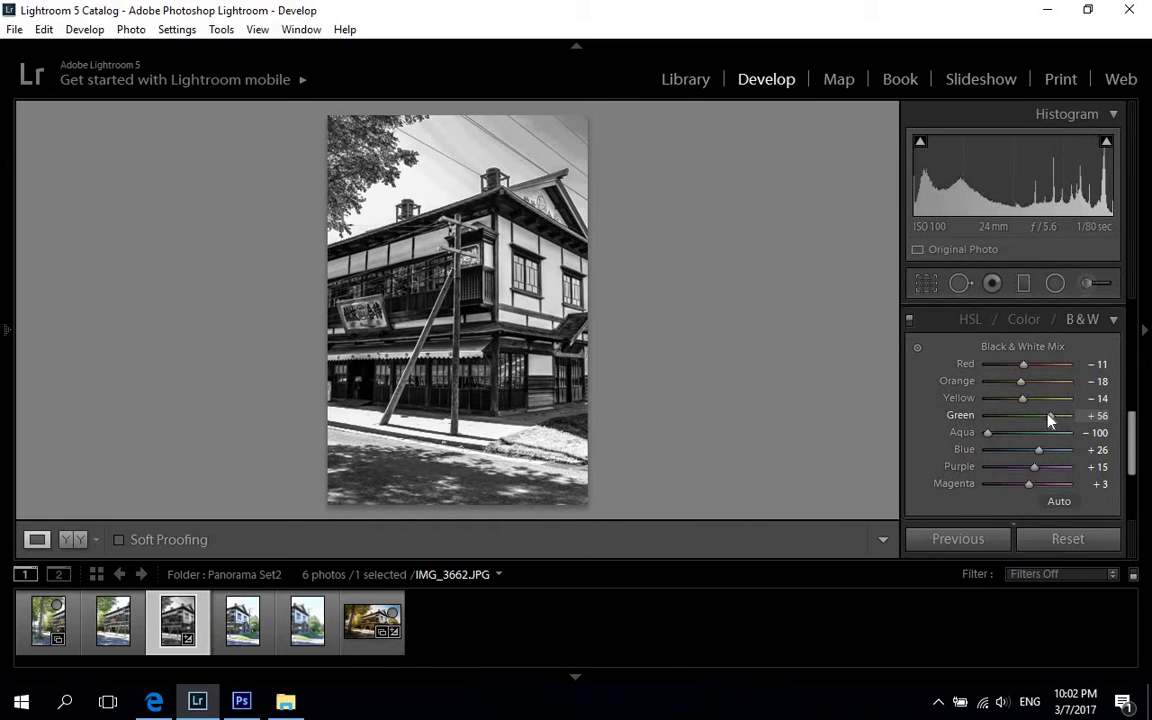
Step: Increase the Sharpening Amount in the Detail settings, then collapse those settings
left_click_drag(1133, 421, 1131, 436)
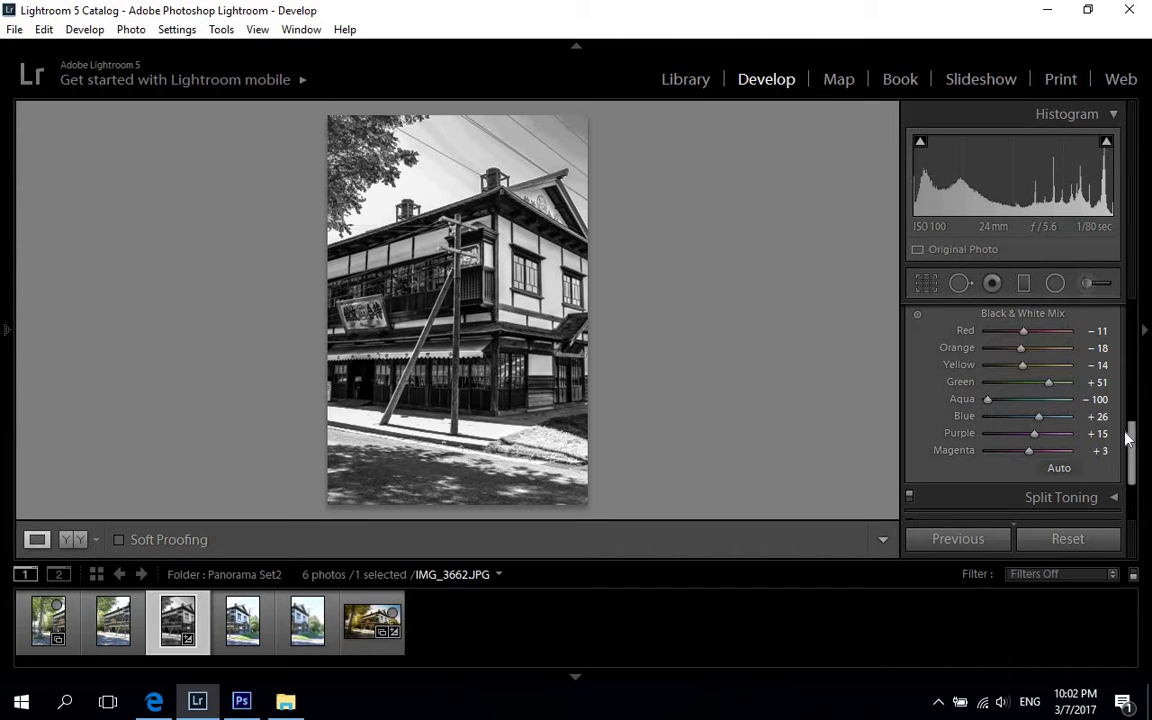
left_click_drag(1128, 437, 1133, 466)
left_click(1112, 414)
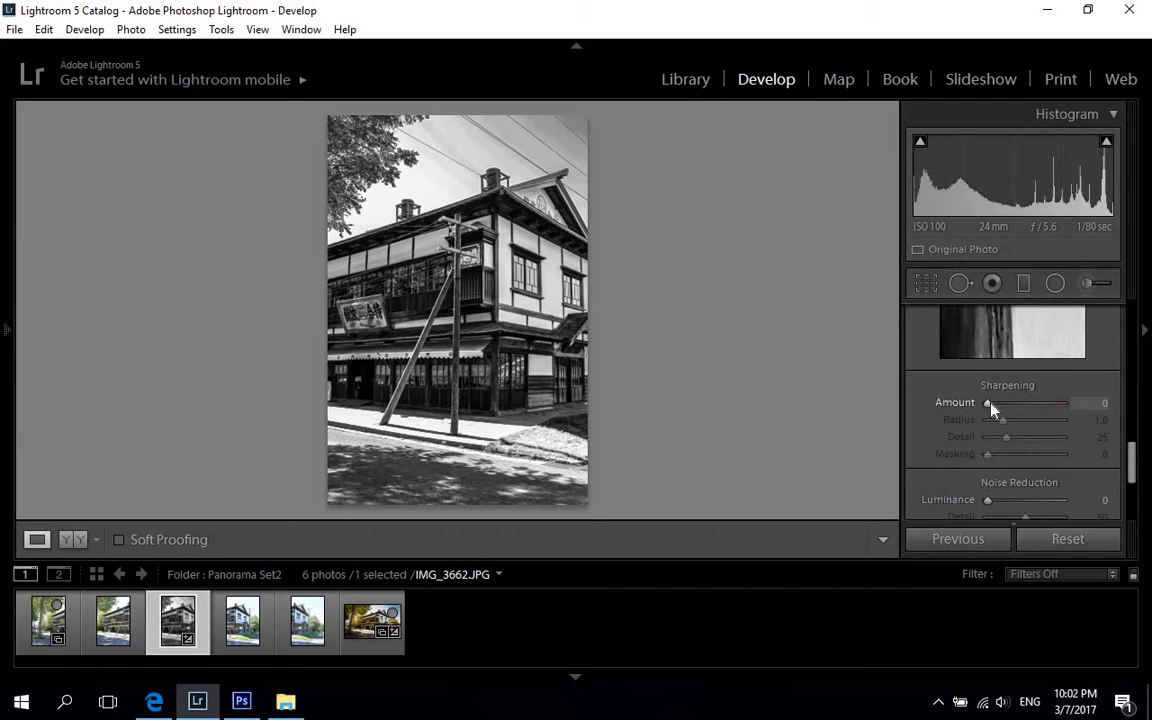
left_click_drag(989, 403, 1007, 404)
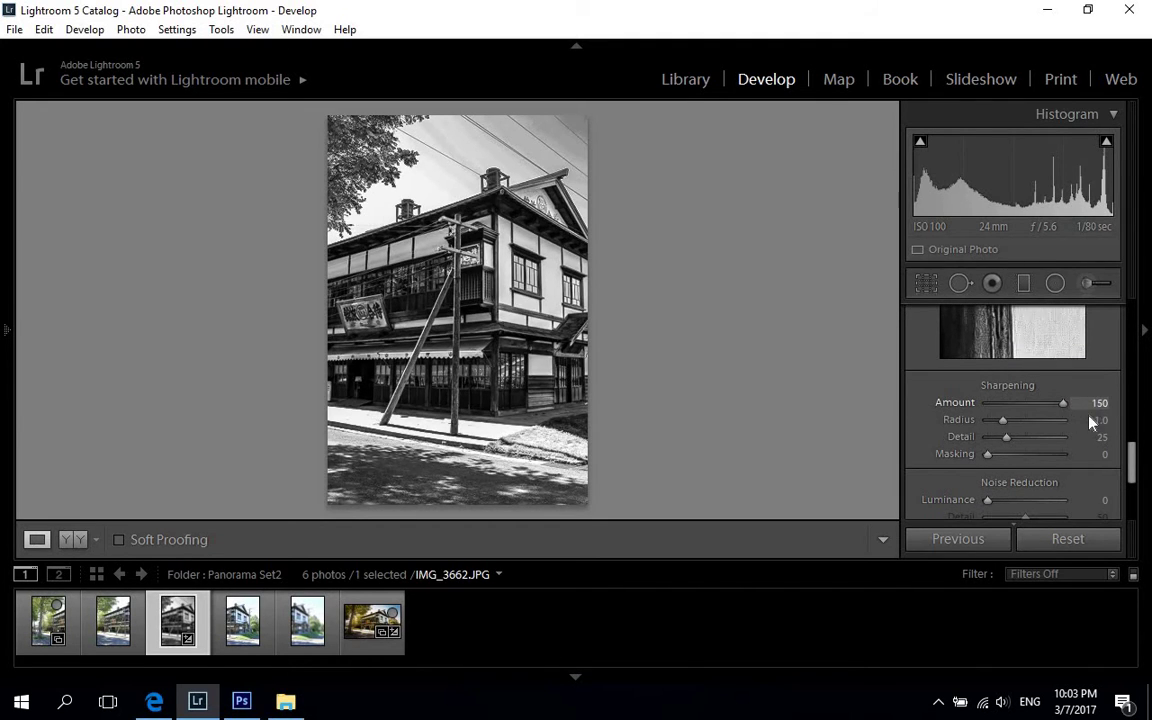
left_click_drag(1090, 421, 1022, 428)
key("Up")
left_click_drag(1133, 468, 1118, 420)
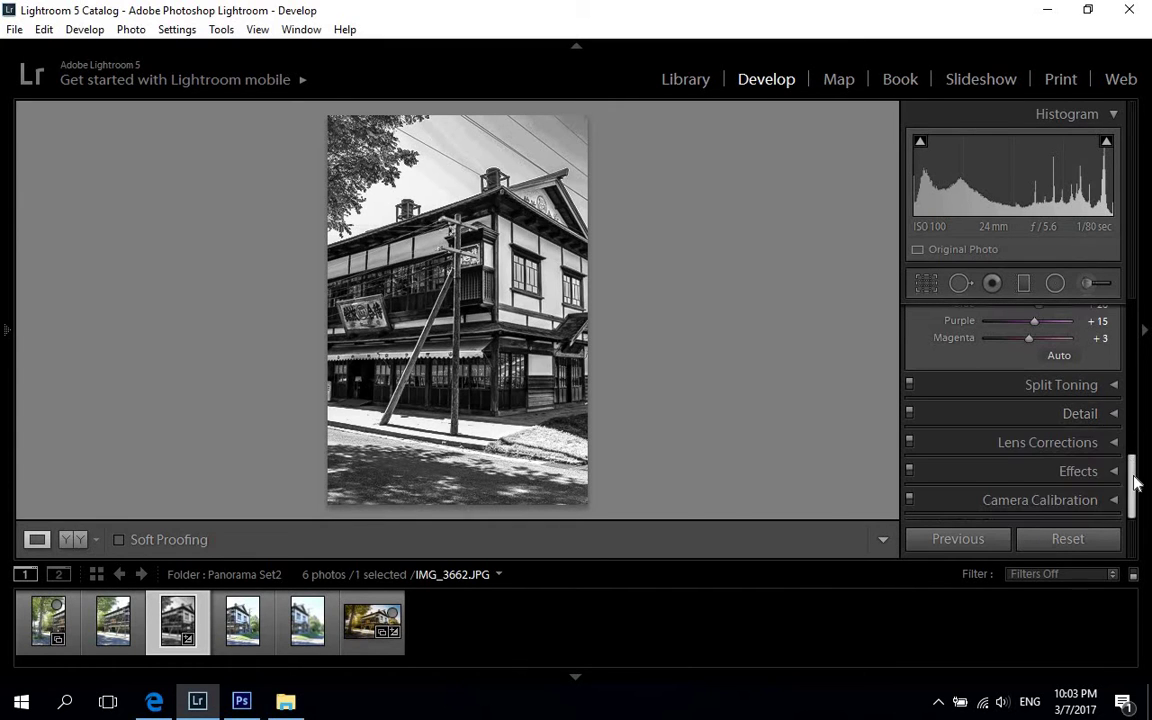
Step: Try a white balance Temp of +4 on the black-and-white photo and set it back to 0
left_click_drag(1135, 483, 1134, 329)
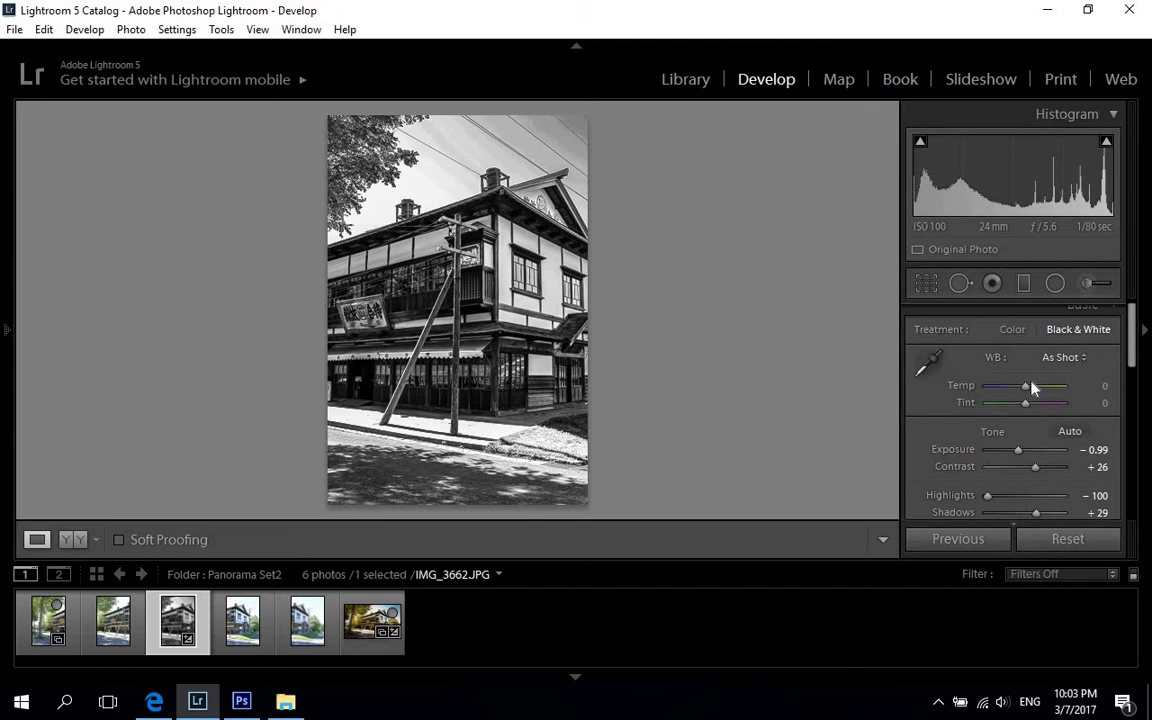
mouse_move(1027, 389)
left_mouse_down()
mouse_move(1037, 393)
mouse_move(1017, 390)
mouse_move(1030, 390)
left_mouse_up()
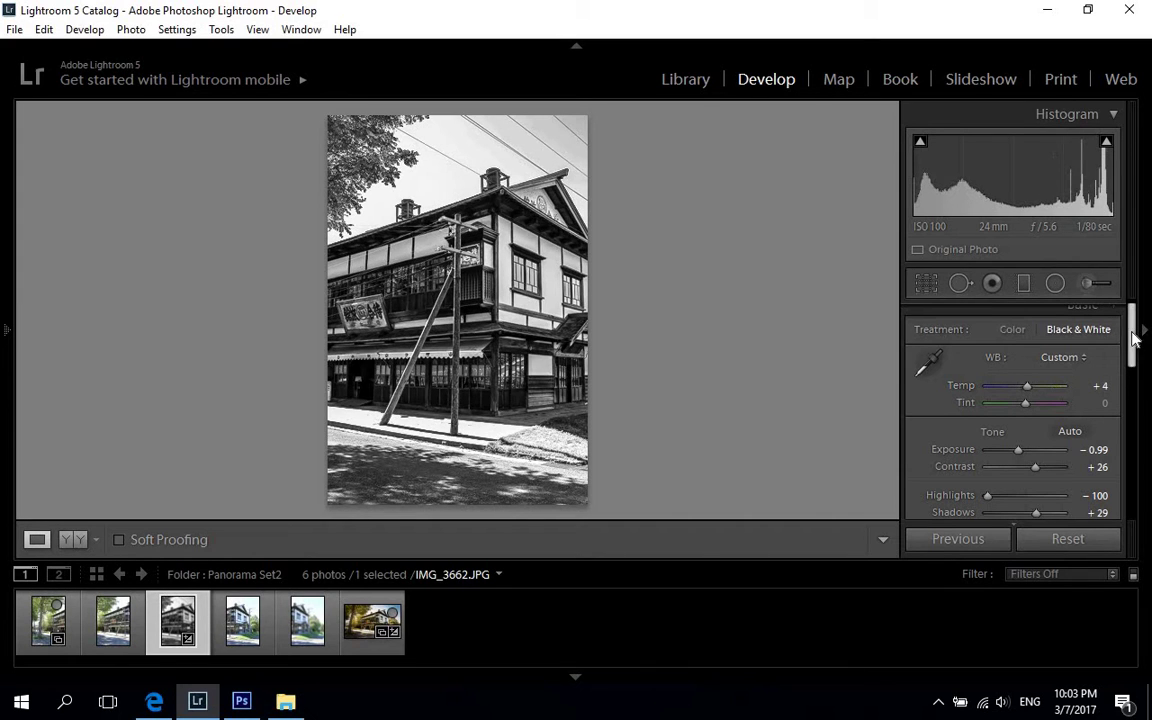
left_click(1102, 386)
type("0")
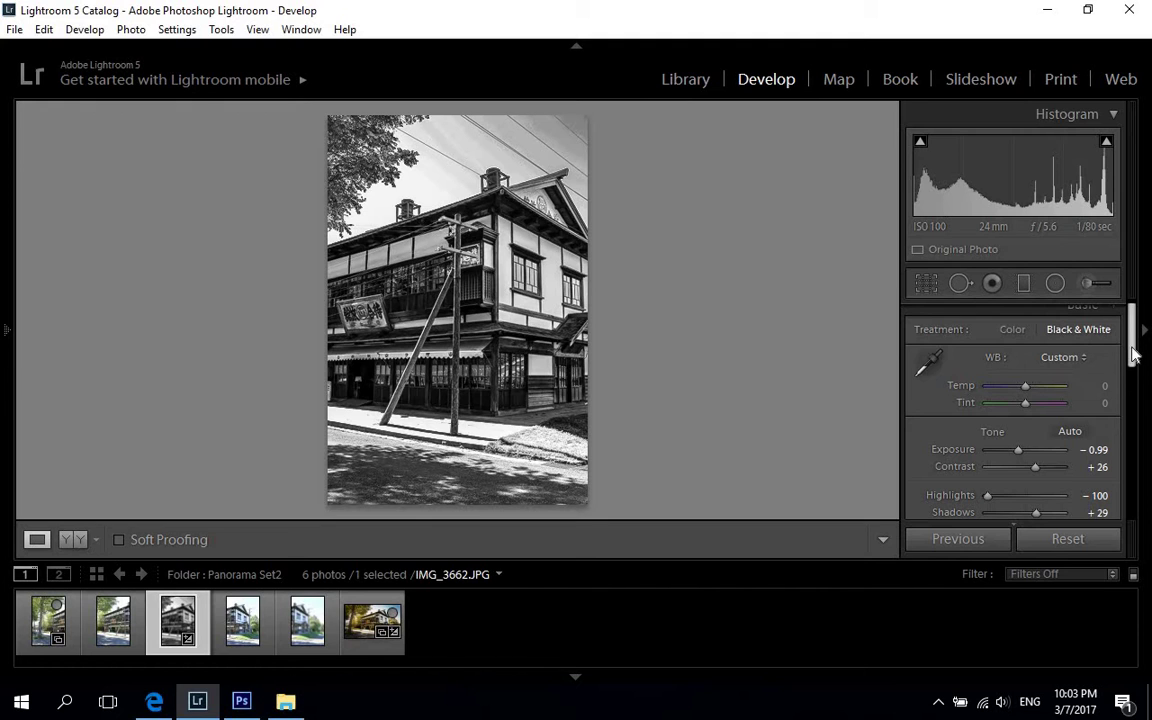
Step: Examine the black-and-white building photo's detail up close across the facade, roof and awning, and return to the Fit view
left_click_drag(1131, 352, 1133, 360)
scroll(1078, 400, "down", 5)
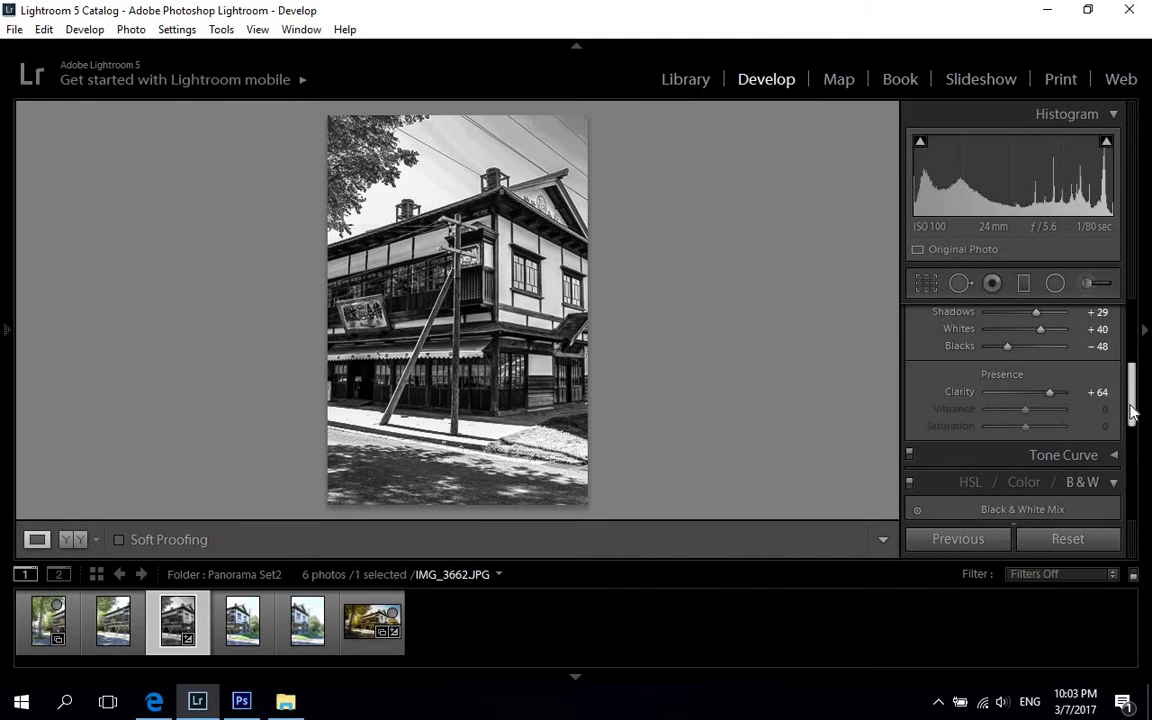
mouse_move(1050, 376)
left_mouse_down()
mouse_move(1066, 378)
mouse_move(1050, 385)
left_mouse_up()
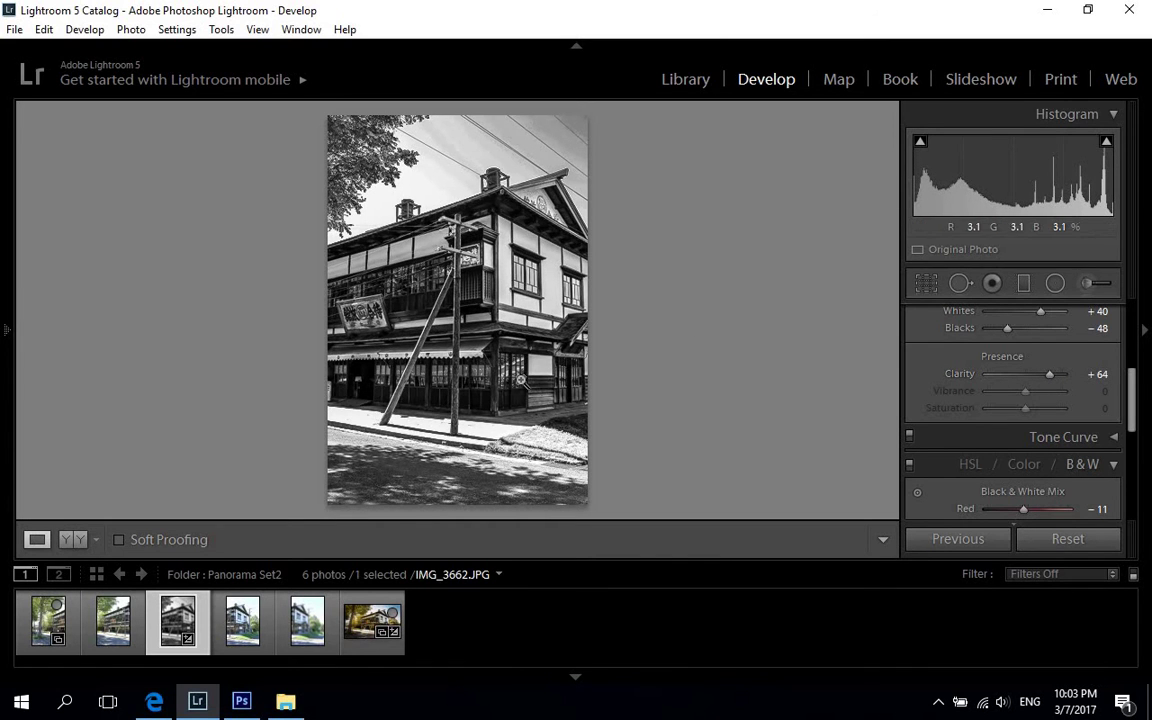
left_click(520, 370)
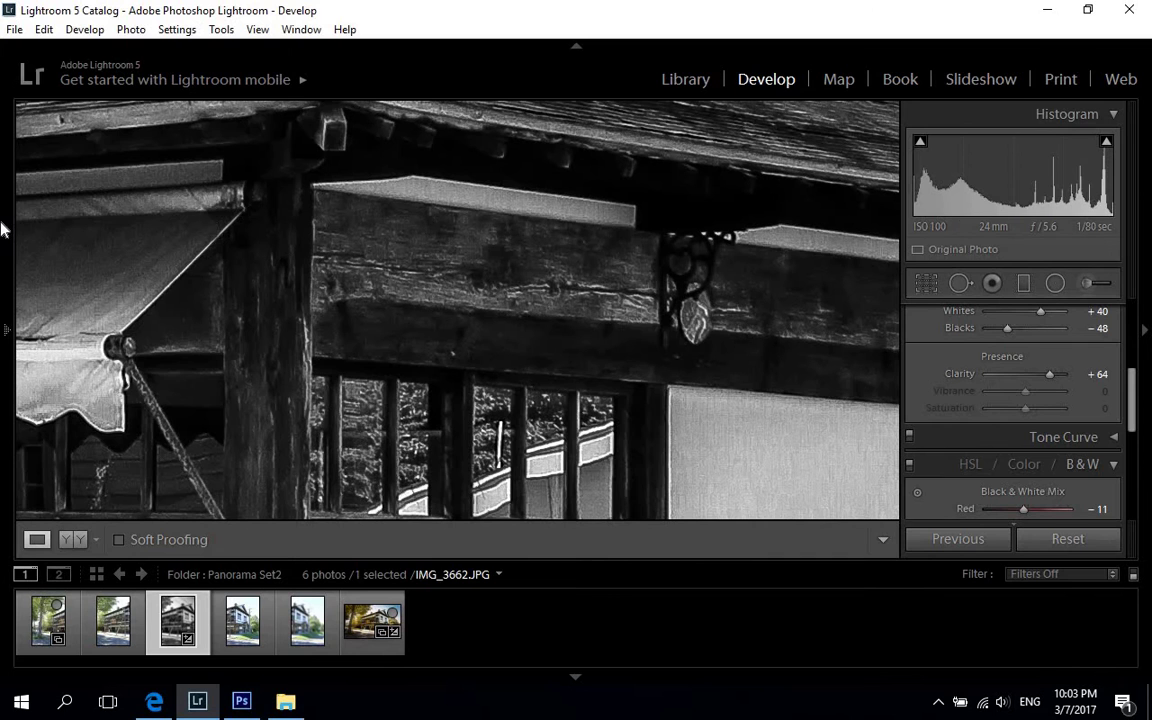
mouse_move(5, 226)
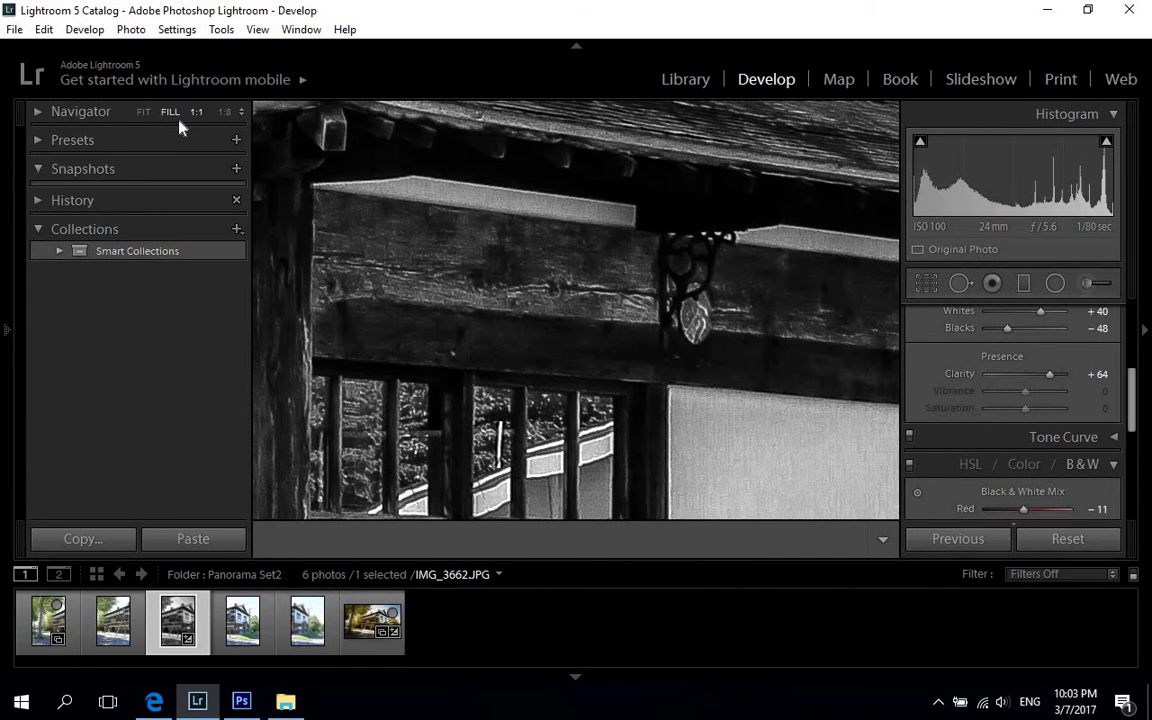
left_click(170, 111)
left_click_drag(469, 201, 457, 340)
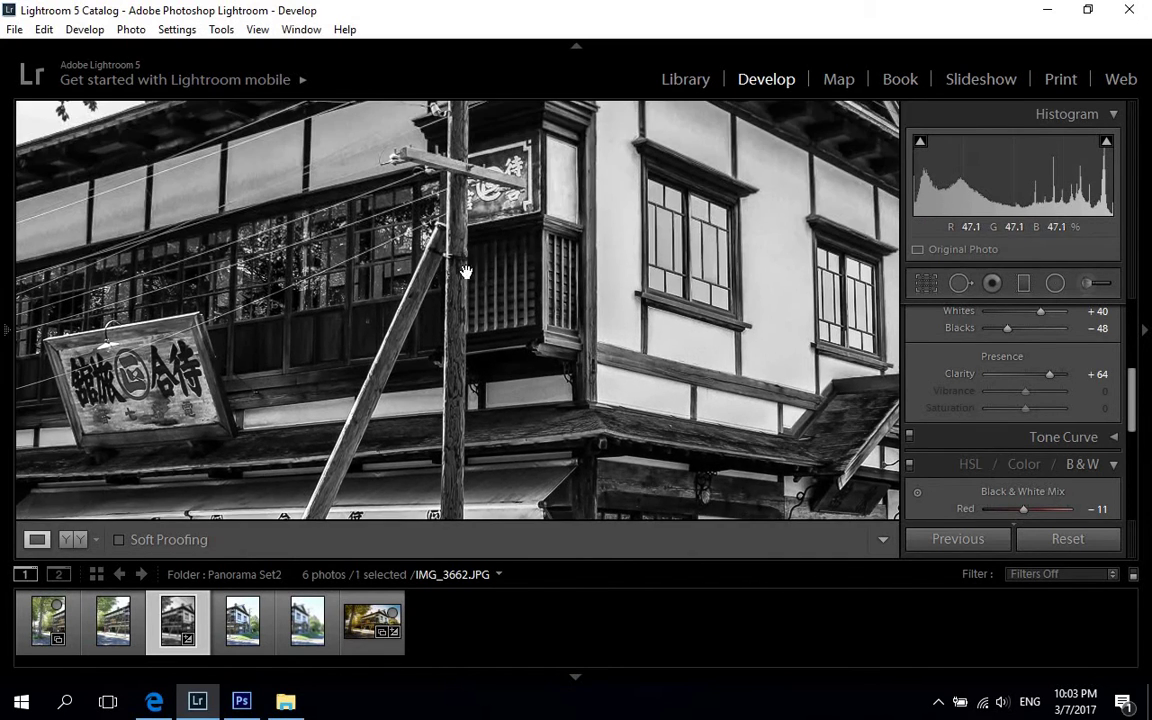
left_click_drag(457, 270, 470, 320)
left_click_drag(468, 240, 481, 283)
left_click_drag(483, 347, 485, 200)
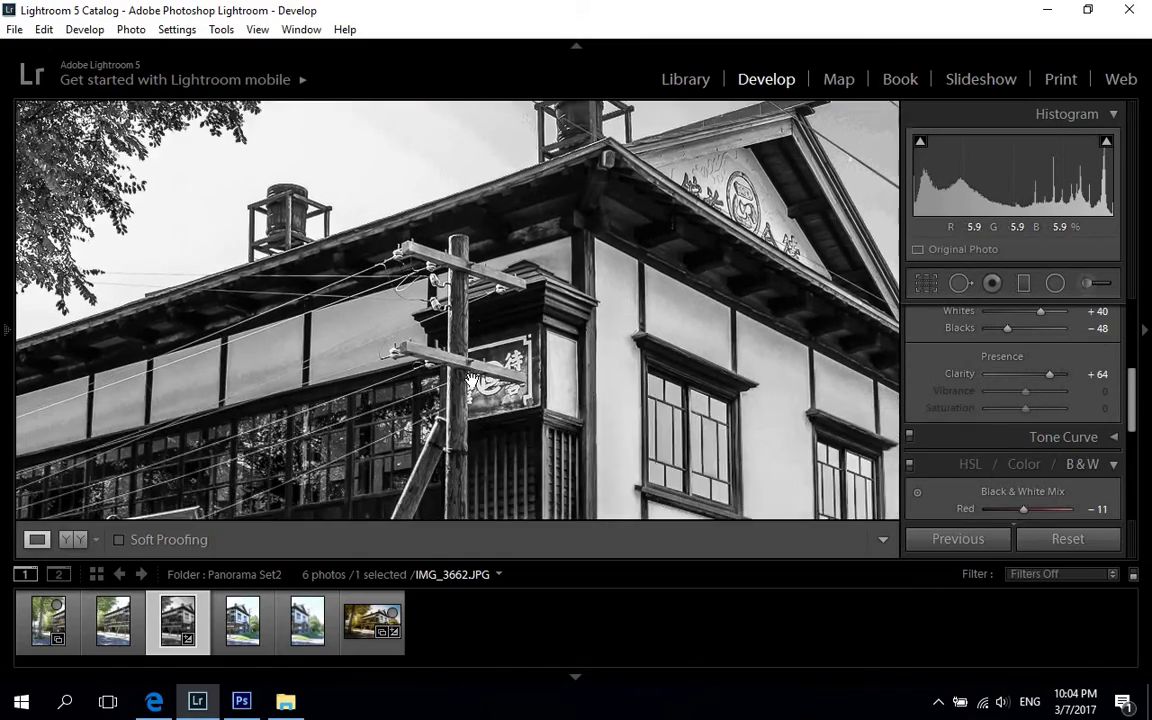
left_click_drag(495, 440, 500, 300)
left_click_drag(500, 414, 442, 309)
key("ctrl+=")
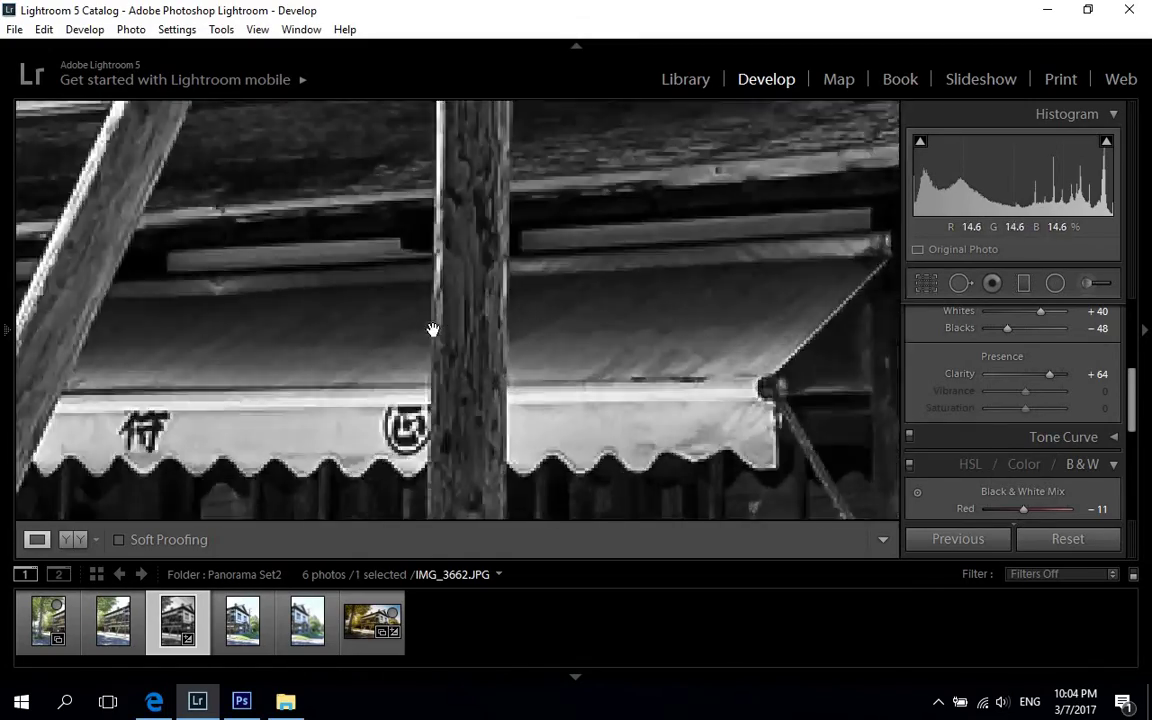
left_click(293, 294)
mouse_move(4, 320)
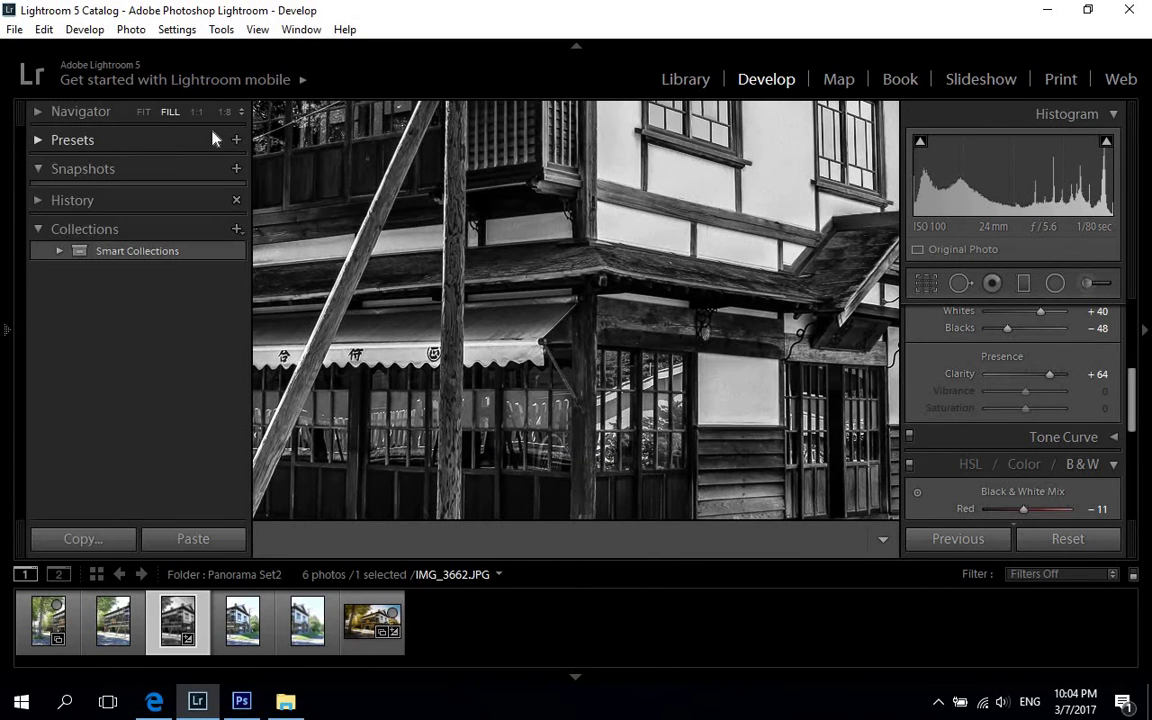
left_click(146, 112)
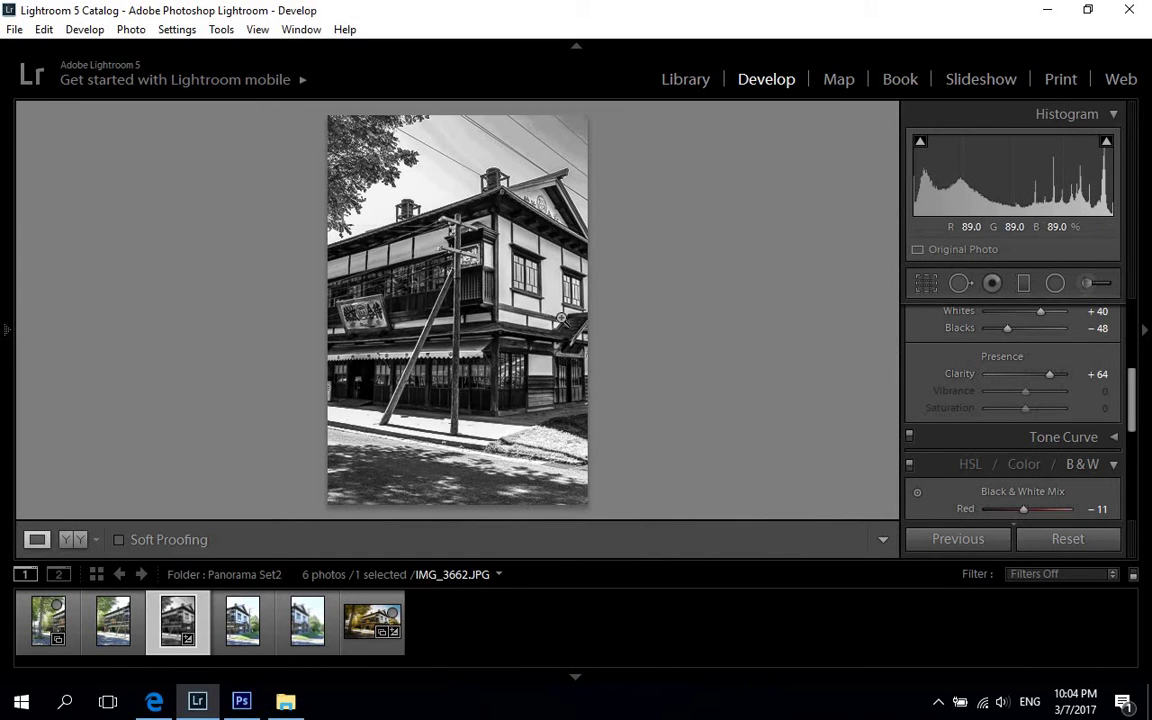
Step: Add the other four panorama source photos to the selection and synchronize the edited photo's Develop settings to them
left_click(245, 628, "ctrl")
left_click(307, 625, "ctrl")
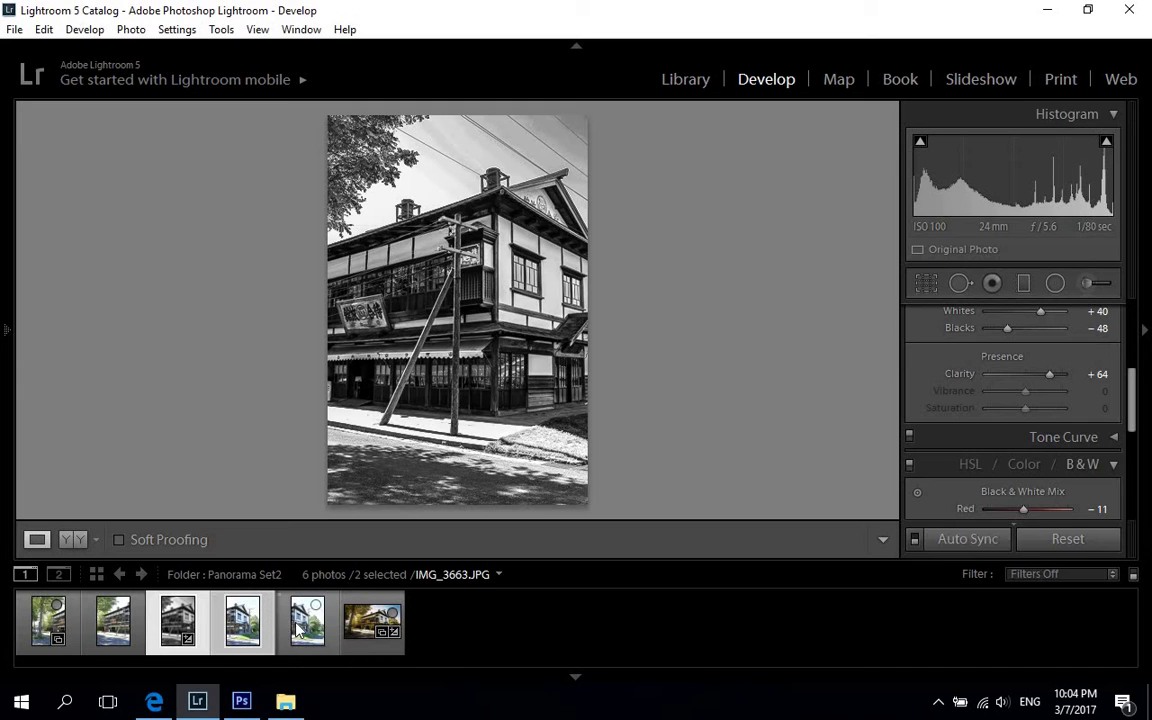
left_click(113, 625, "ctrl")
left_click(48, 625, "ctrl")
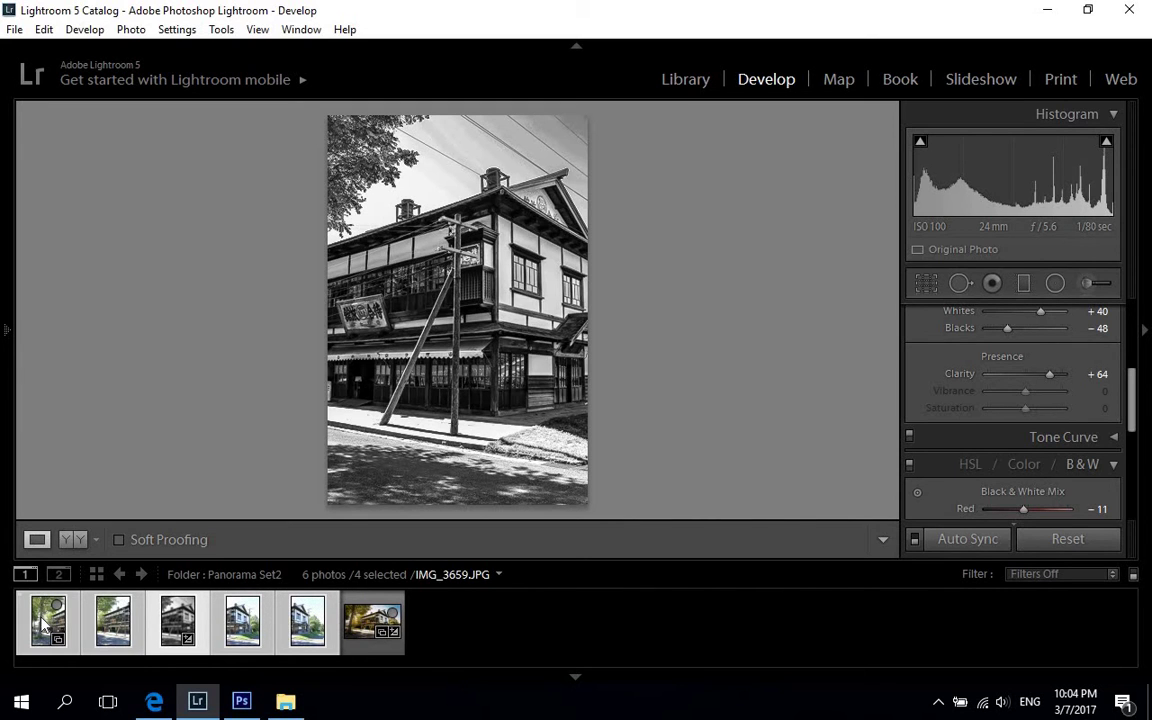
left_click(957, 540)
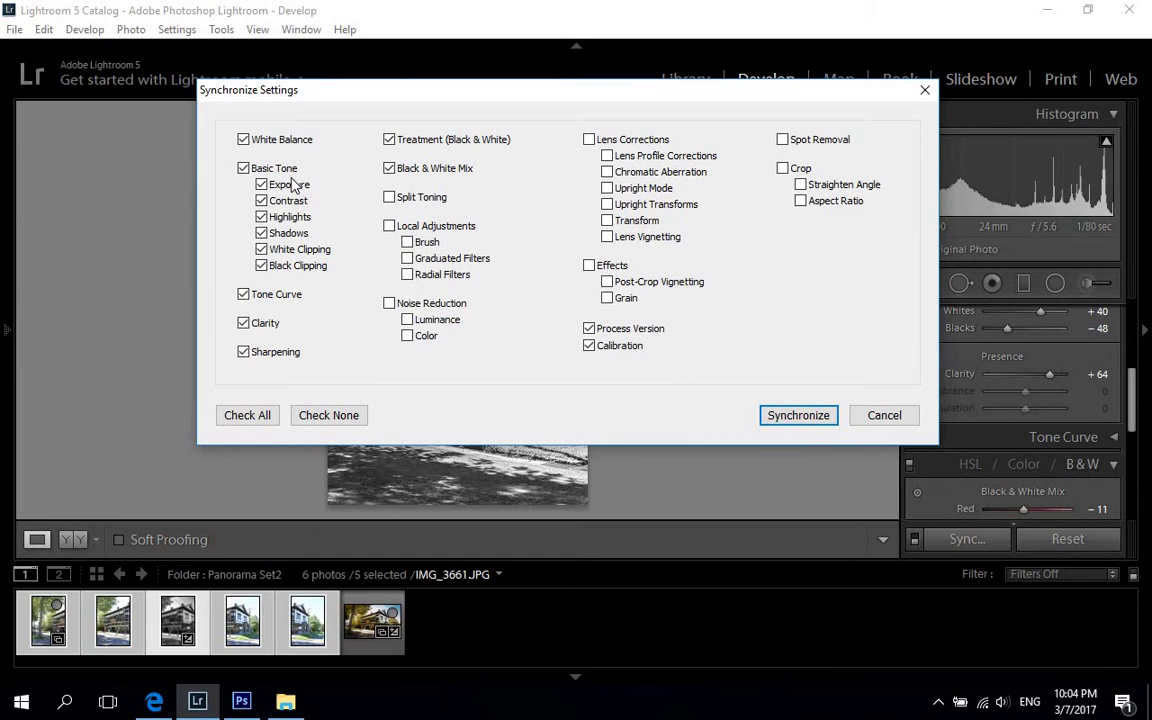
left_click(244, 140)
left_click(797, 415)
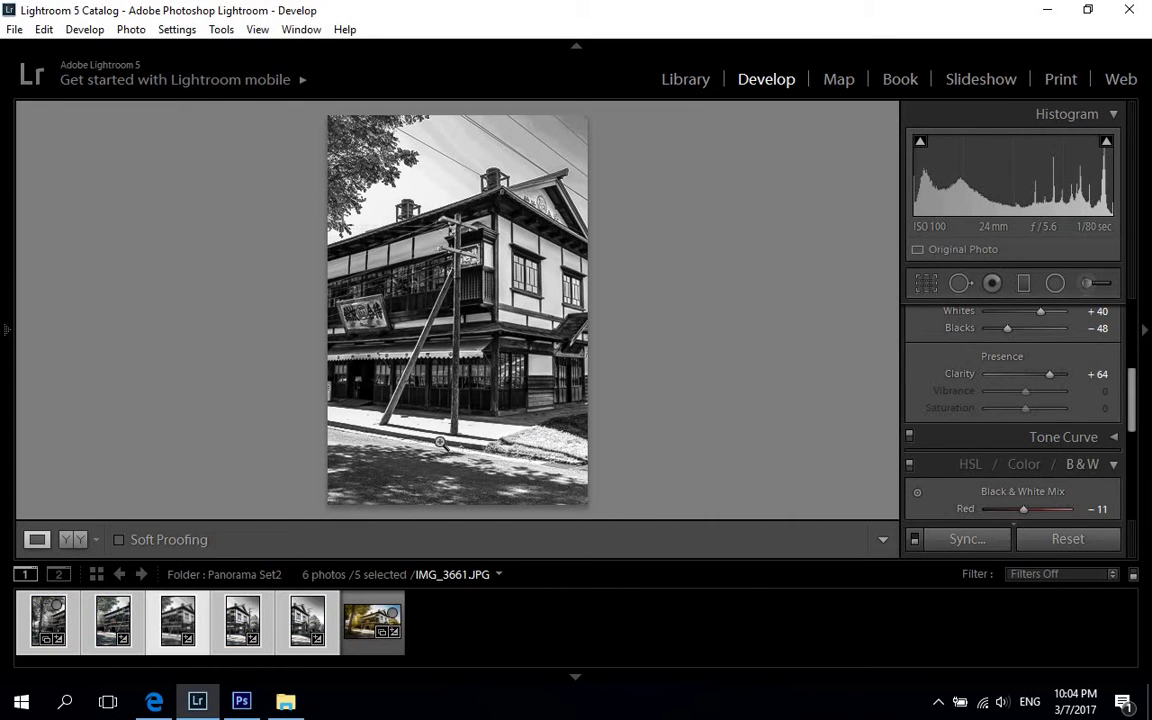
Step: Review the synchronized photos one by one to check the black-and-white look of each panorama frame
key("Right")
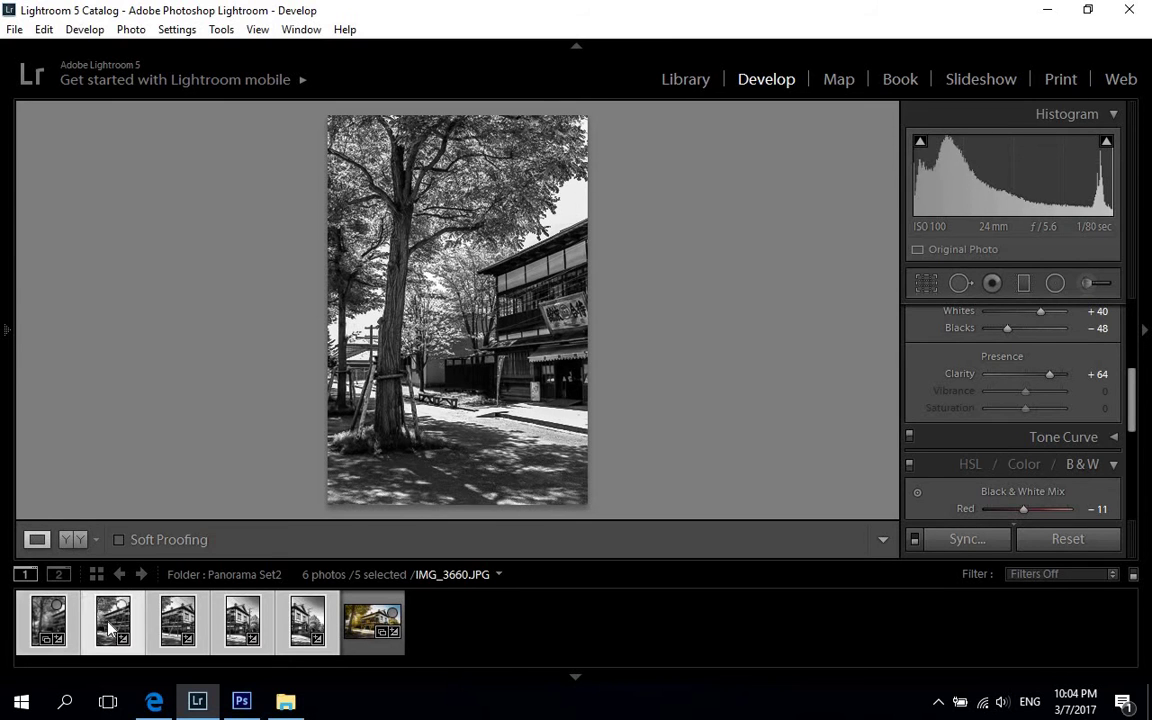
key("Right")
key("Right")
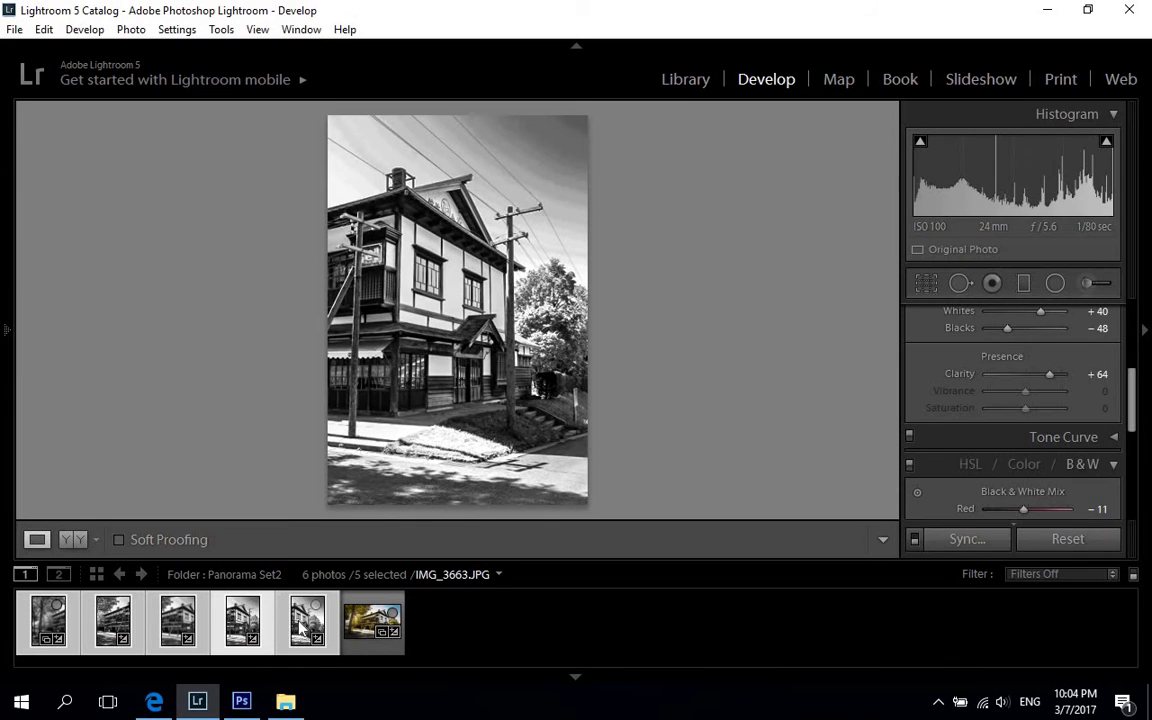
key("Right")
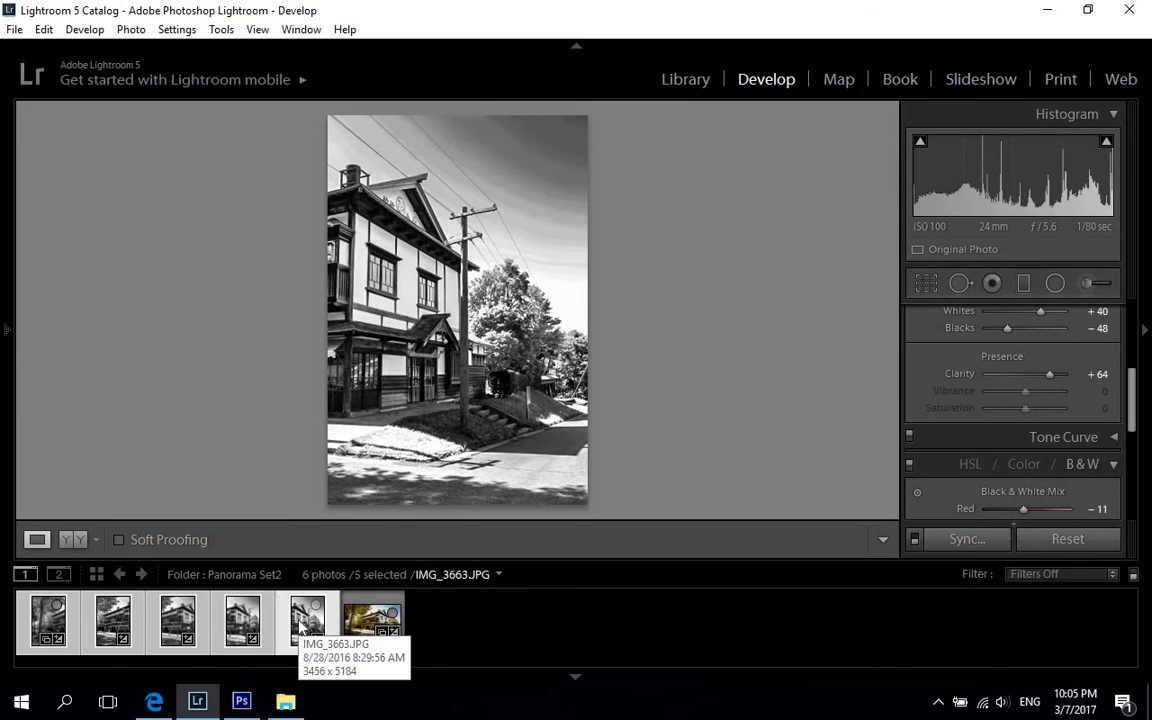
left_click(242, 628)
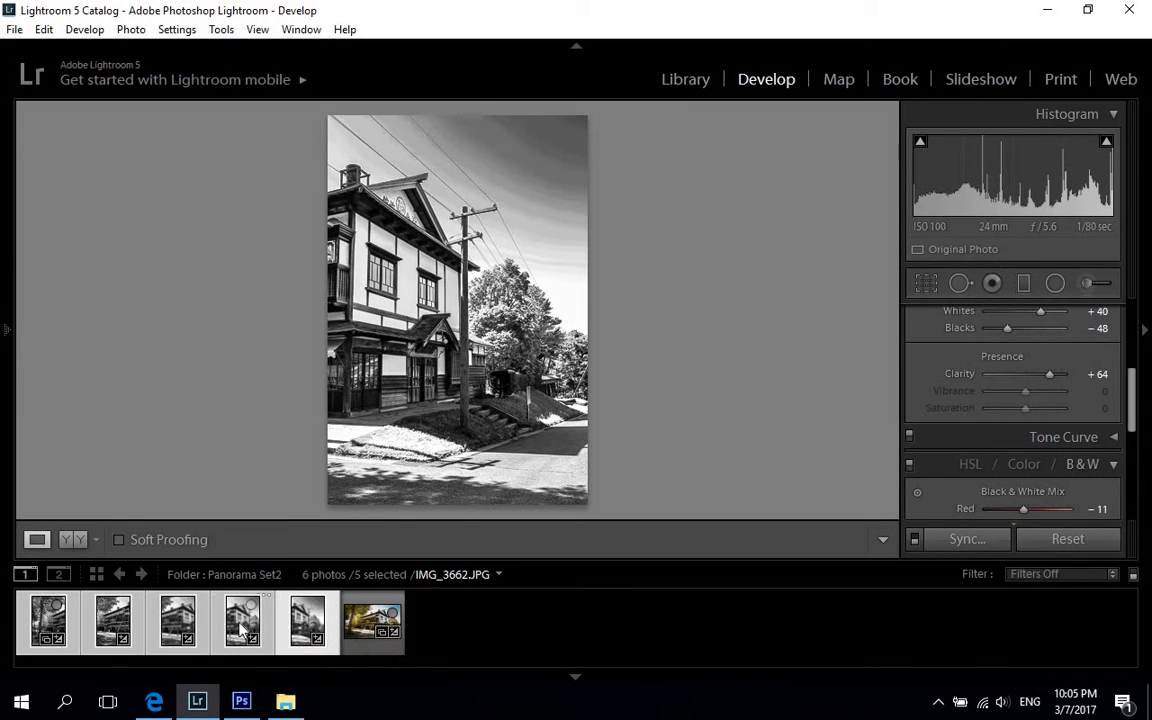
left_click(40, 626)
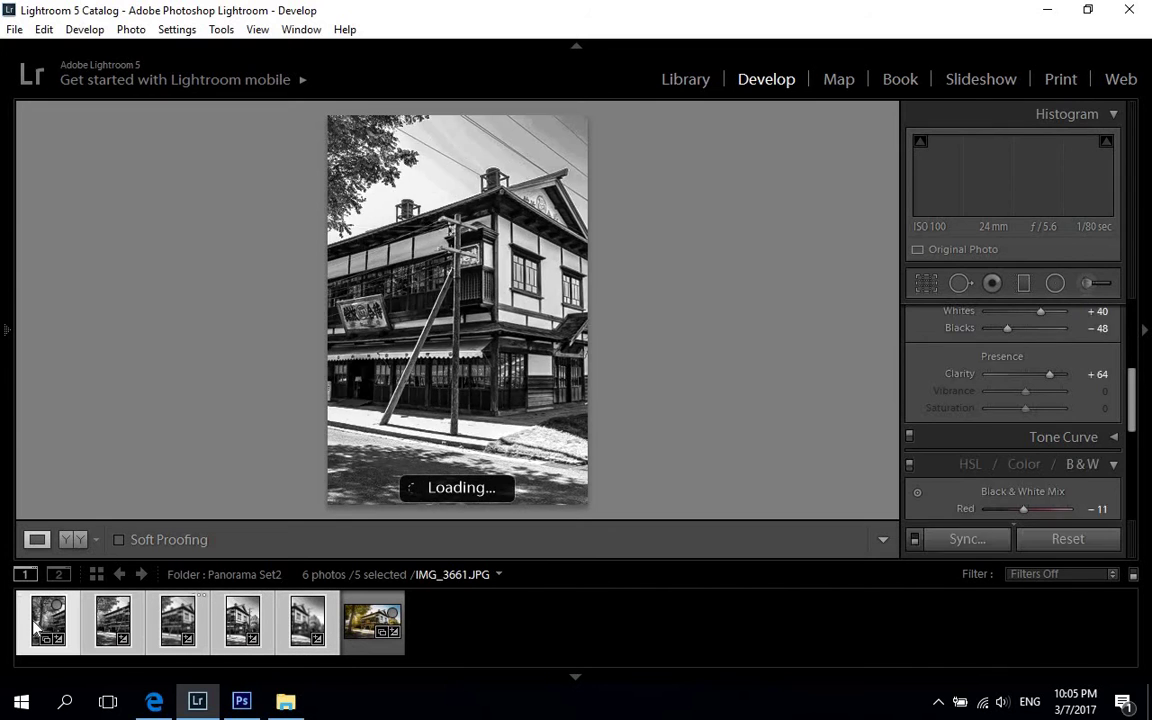
left_click(308, 622)
left_click(250, 622)
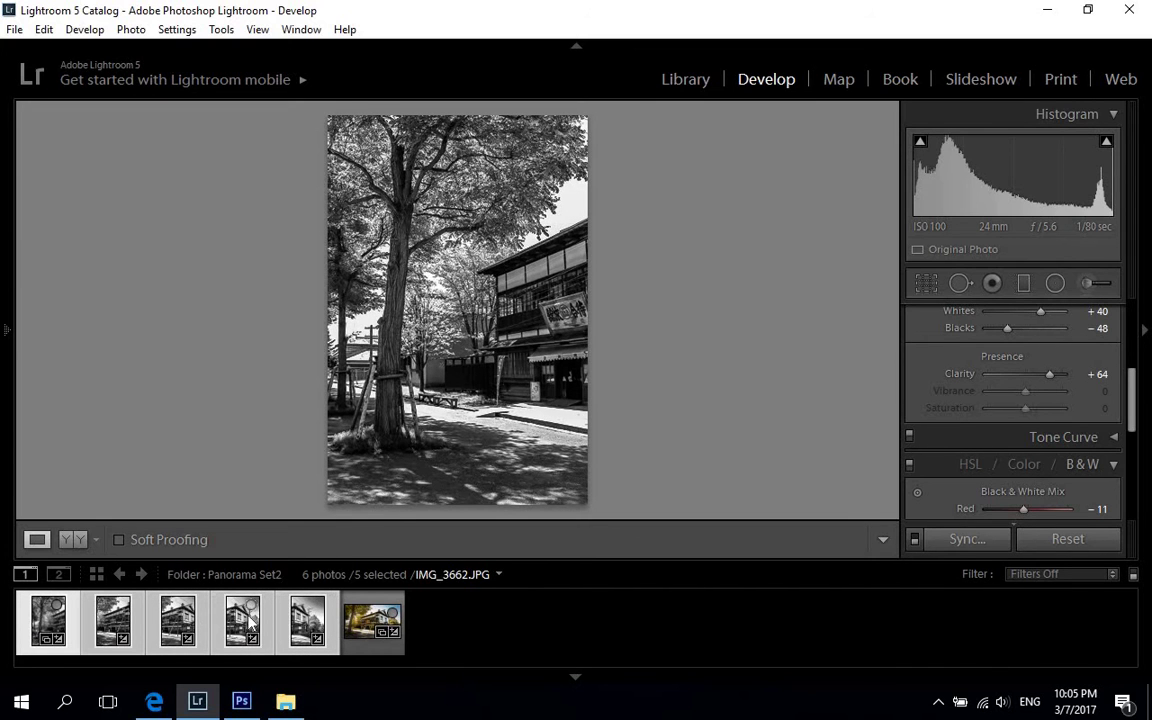
left_click(14, 29)
left_click(50, 230)
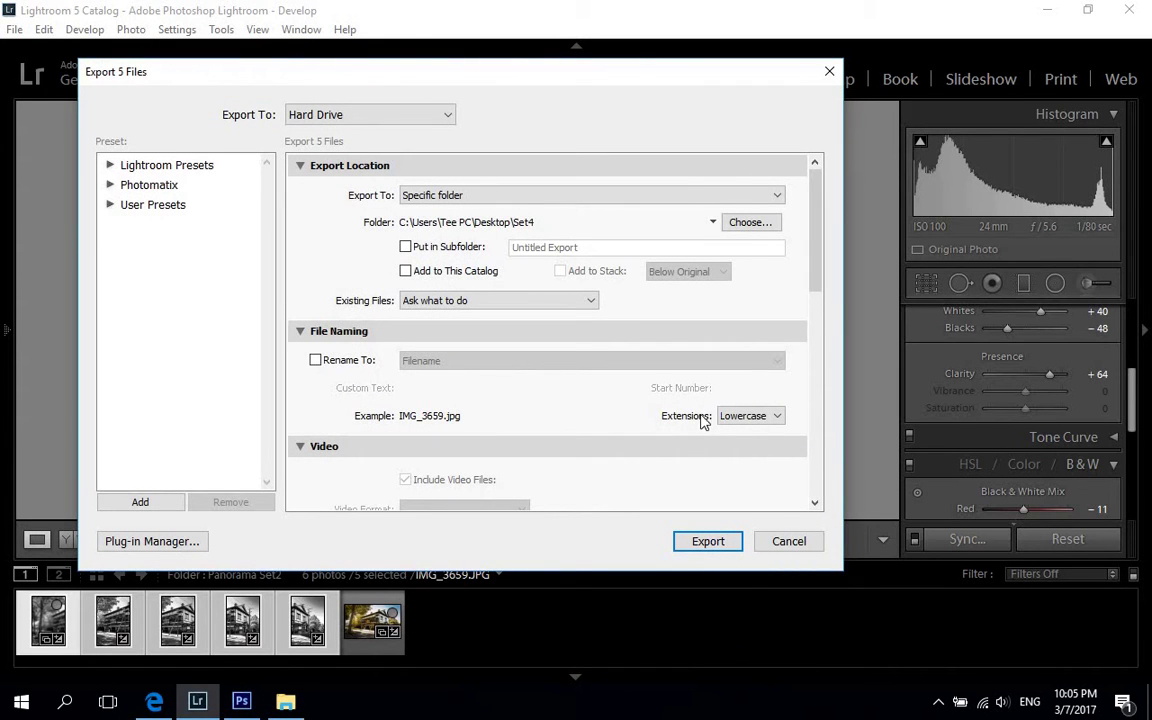
left_click(786, 545)
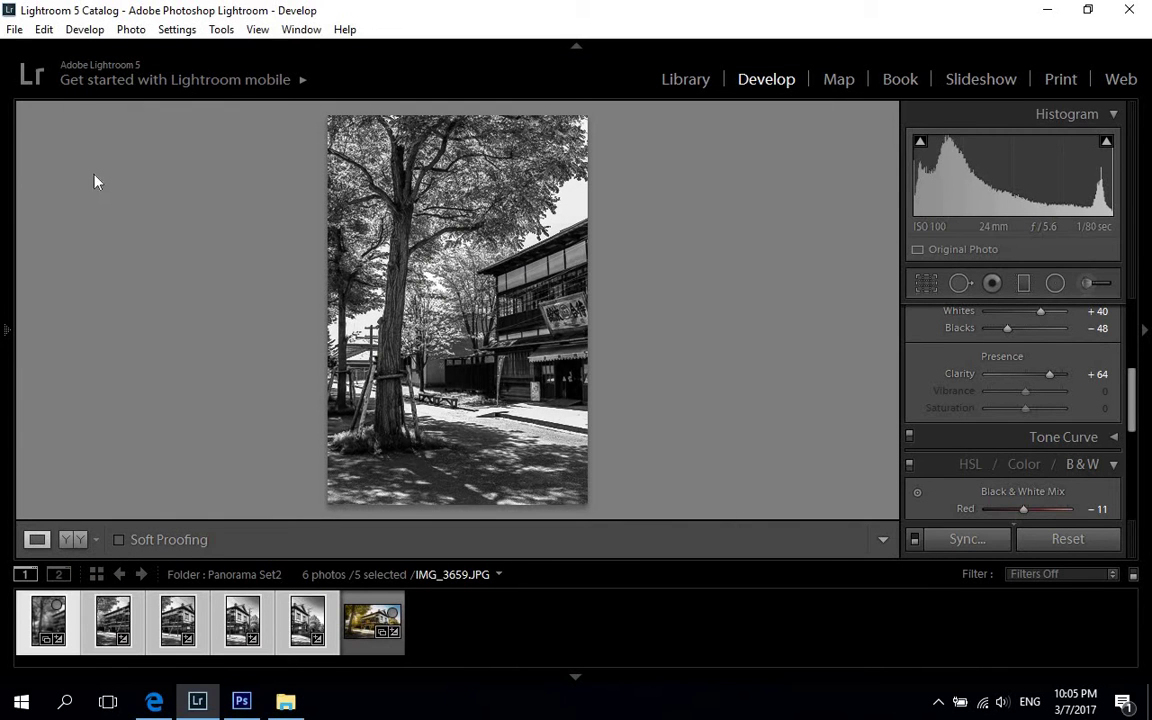
left_click(15, 30)
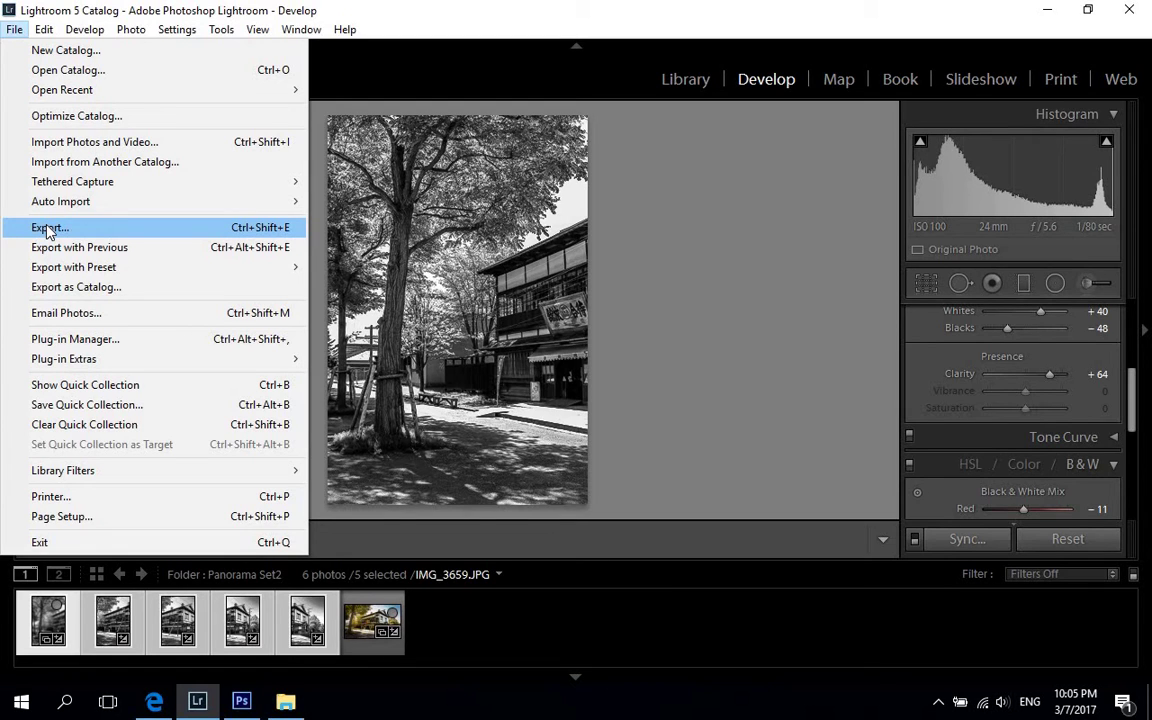
left_click(15, 30)
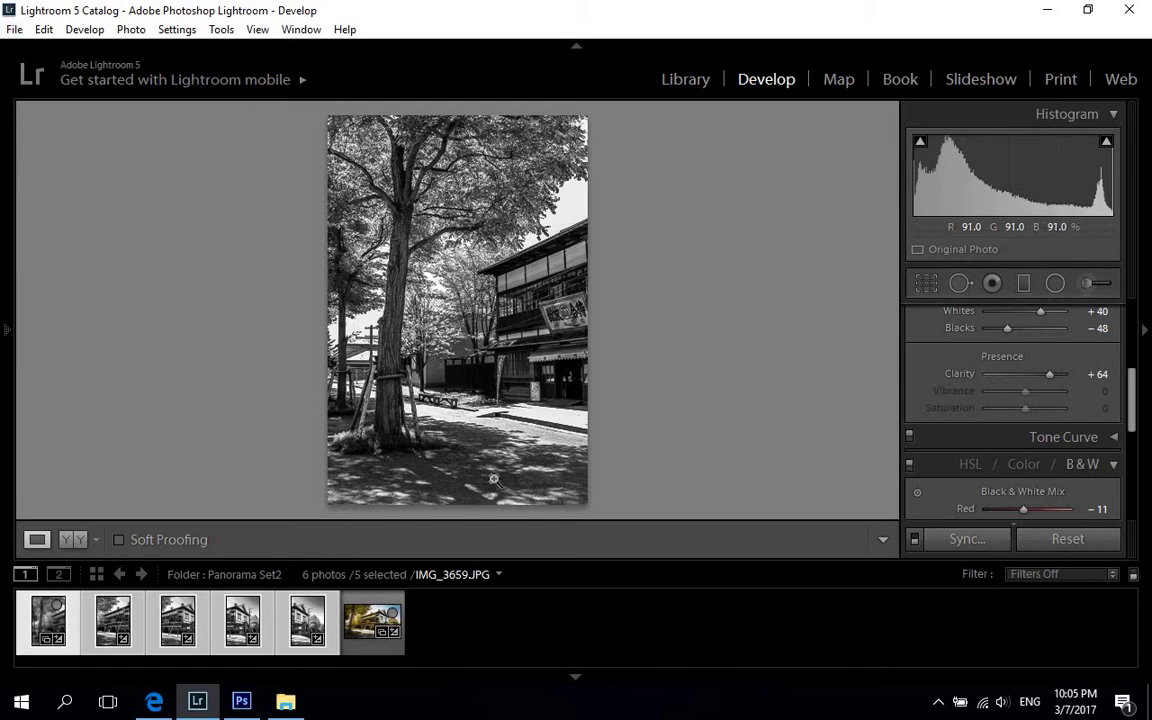
Step: Merge the five selected photos to a panorama in Photoshop, using the Auto layout with Blend Images Together enabled
right_click(286, 619)
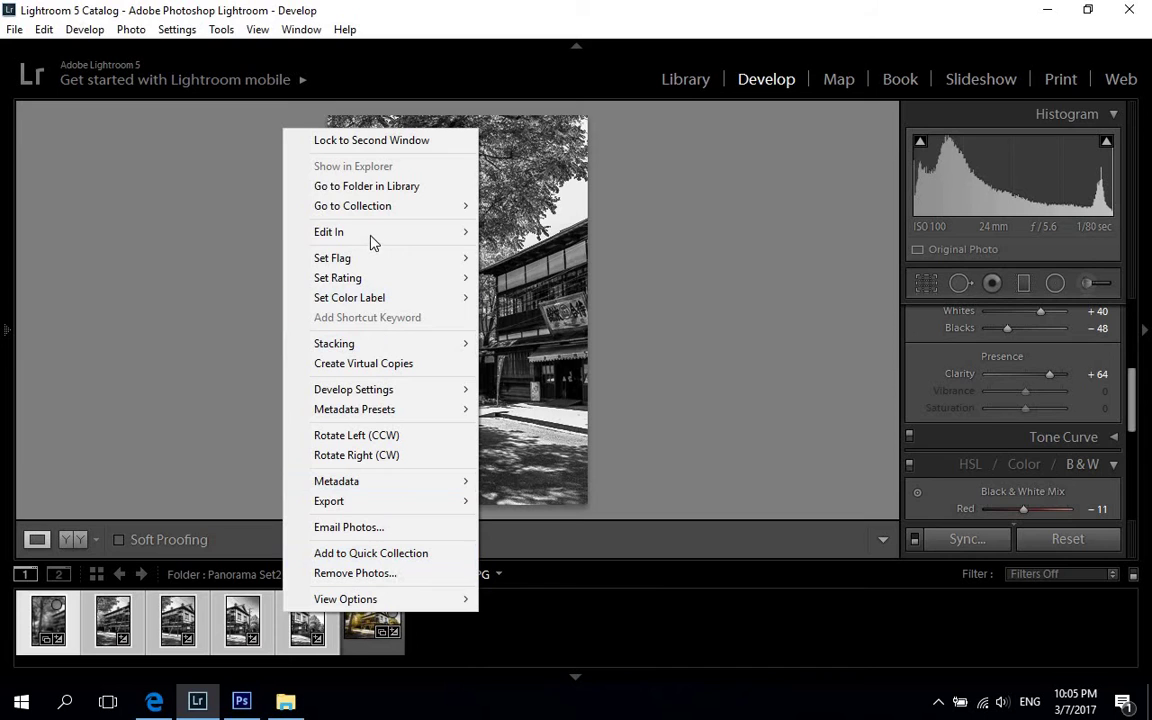
mouse_move(373, 236)
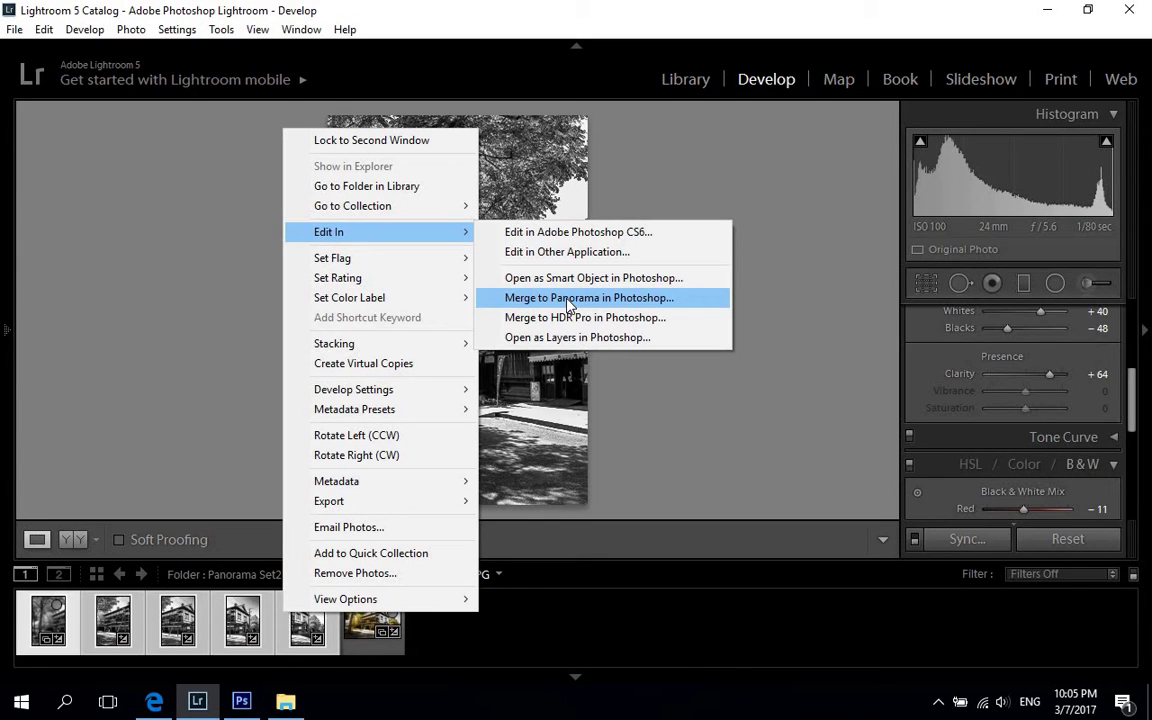
left_click(570, 298)
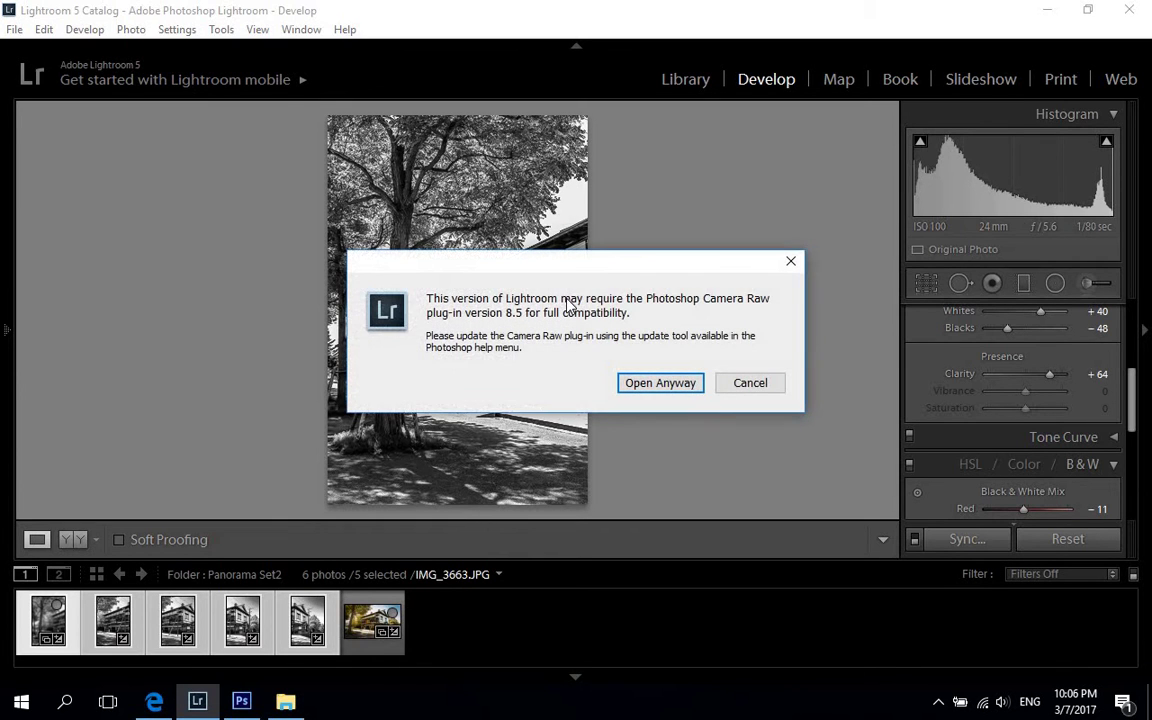
left_click(654, 386)
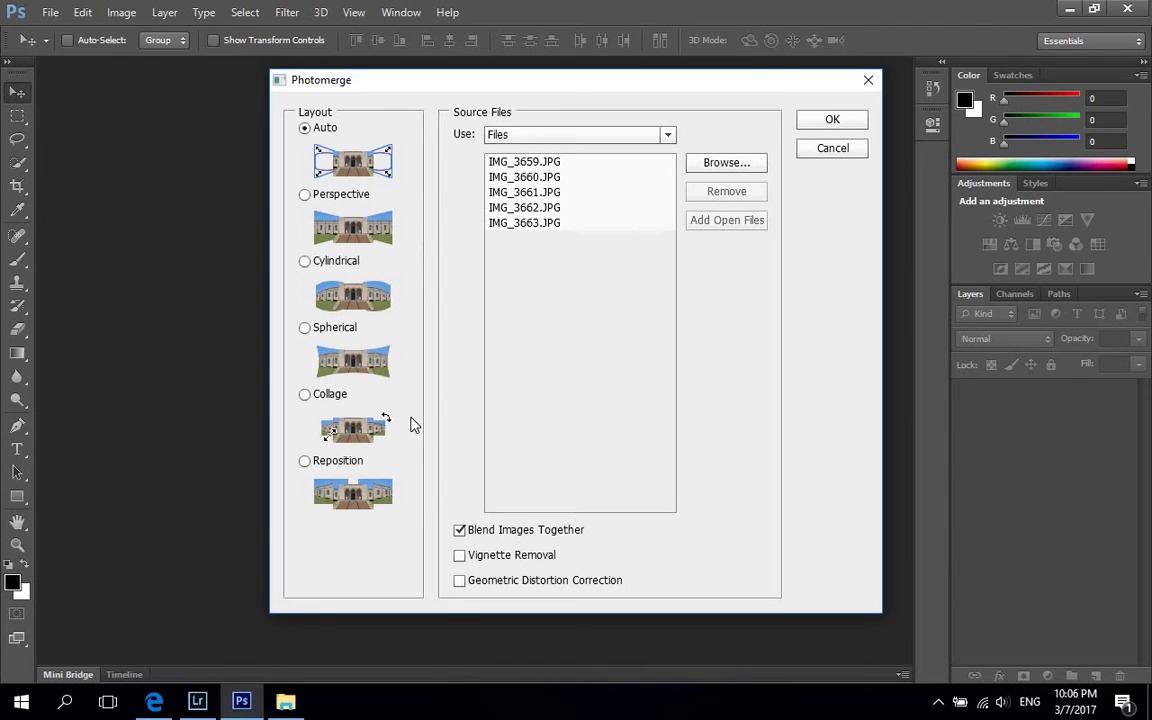
left_click(826, 122)
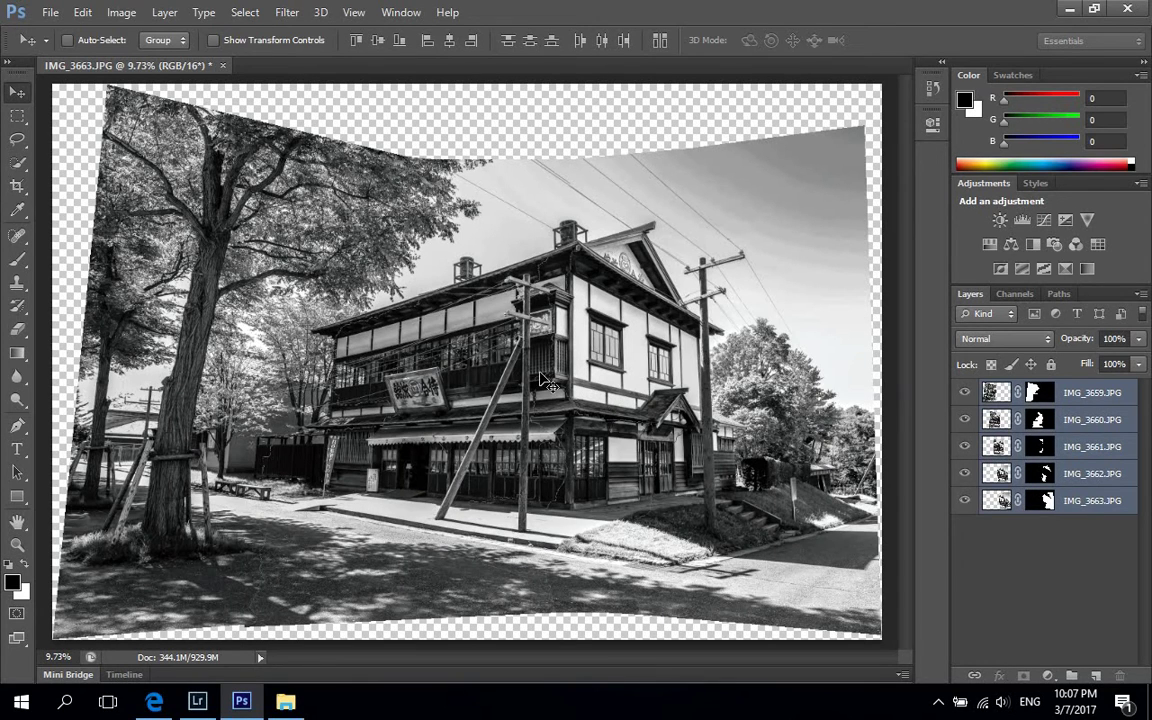
Step: Crop away the transparent edges on all four sides of the merged panorama and save the document
left_click(18, 188)
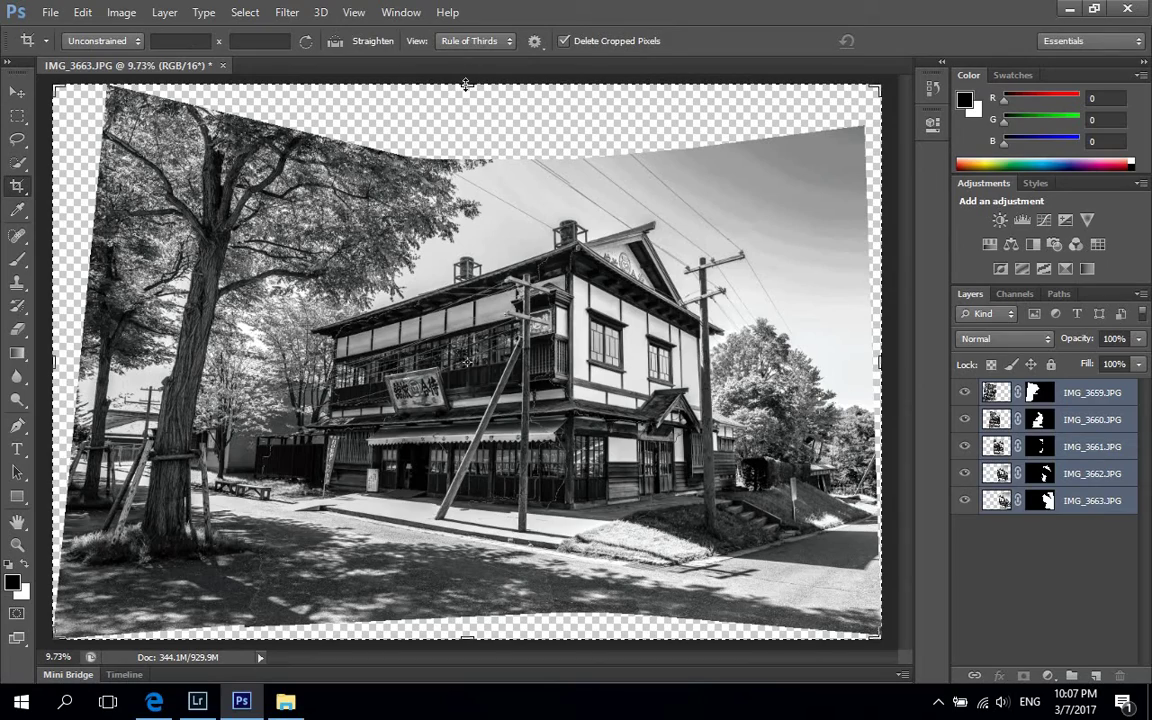
left_click_drag(465, 84, 460, 124)
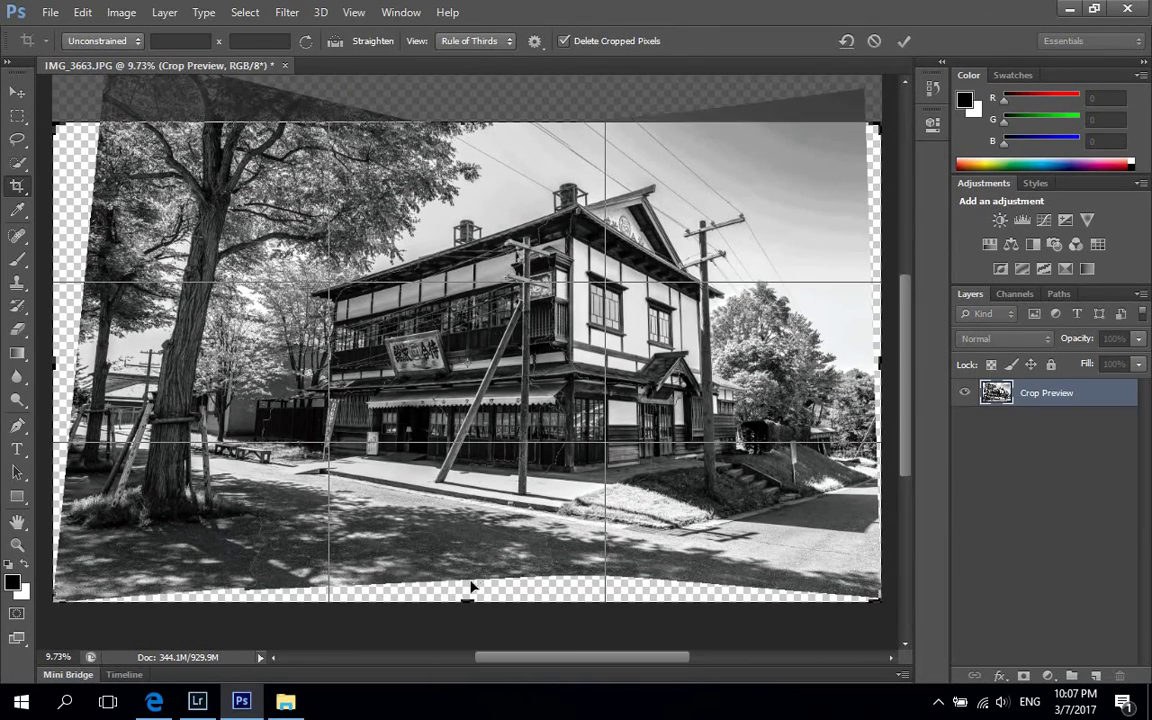
left_click_drag(467, 598, 469, 584)
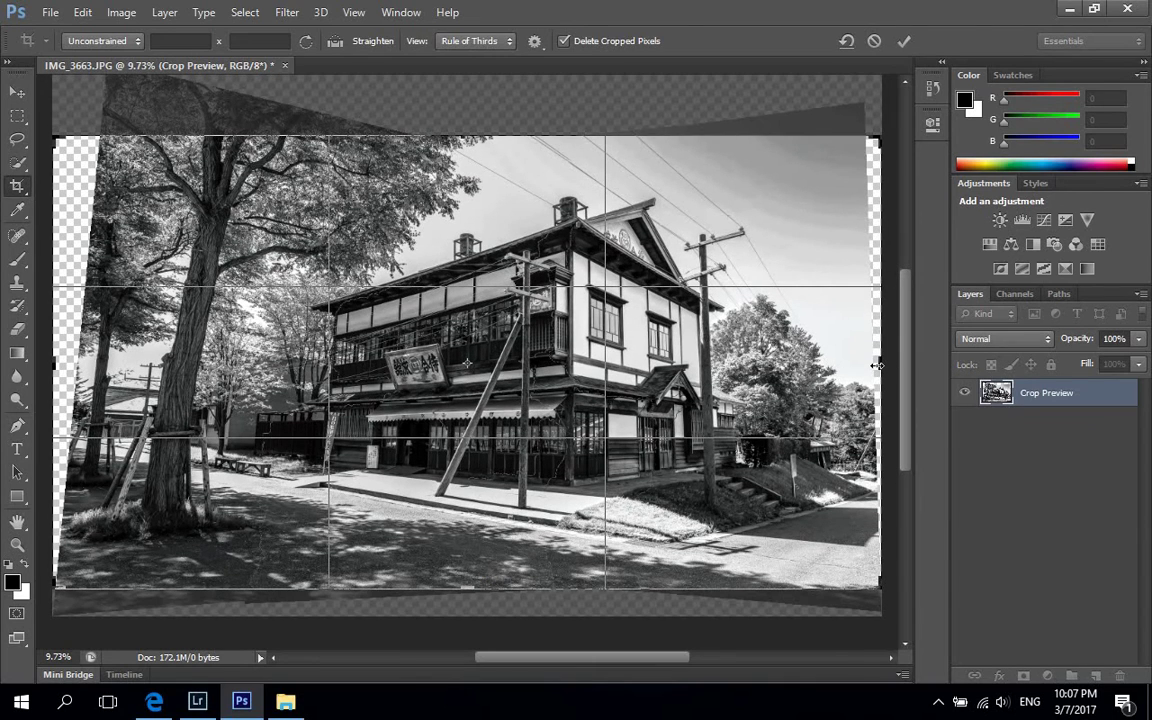
left_click_drag(880, 364, 872, 364)
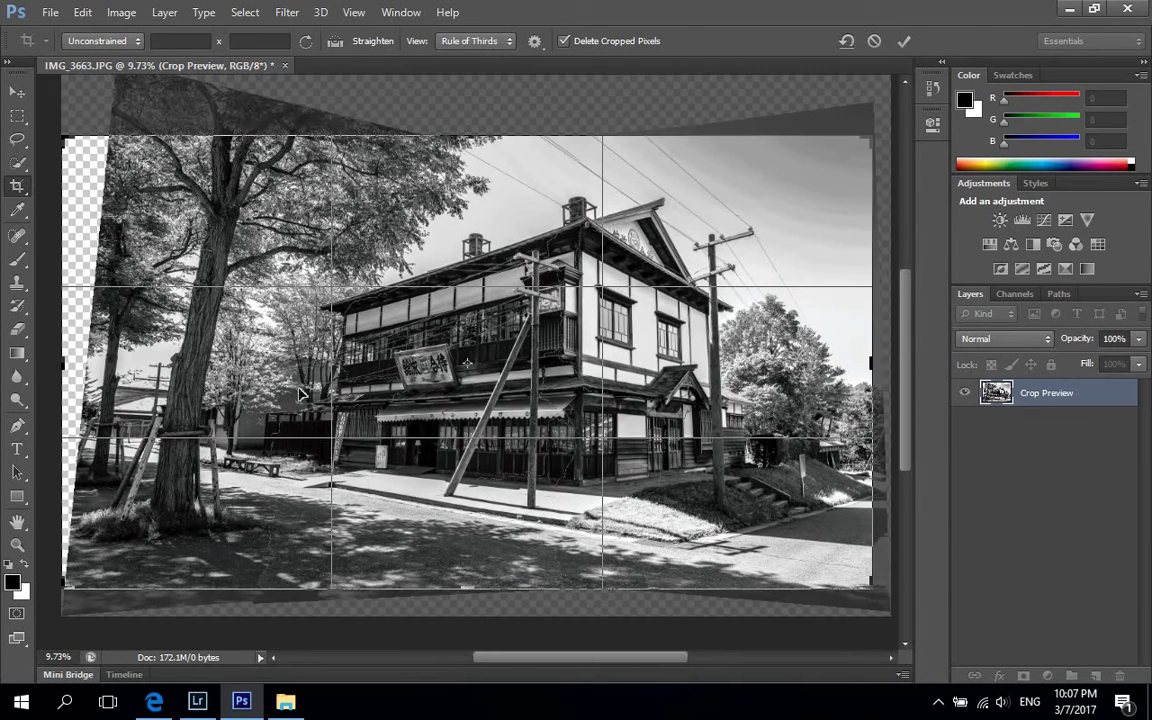
left_click_drag(62, 330, 87, 362)
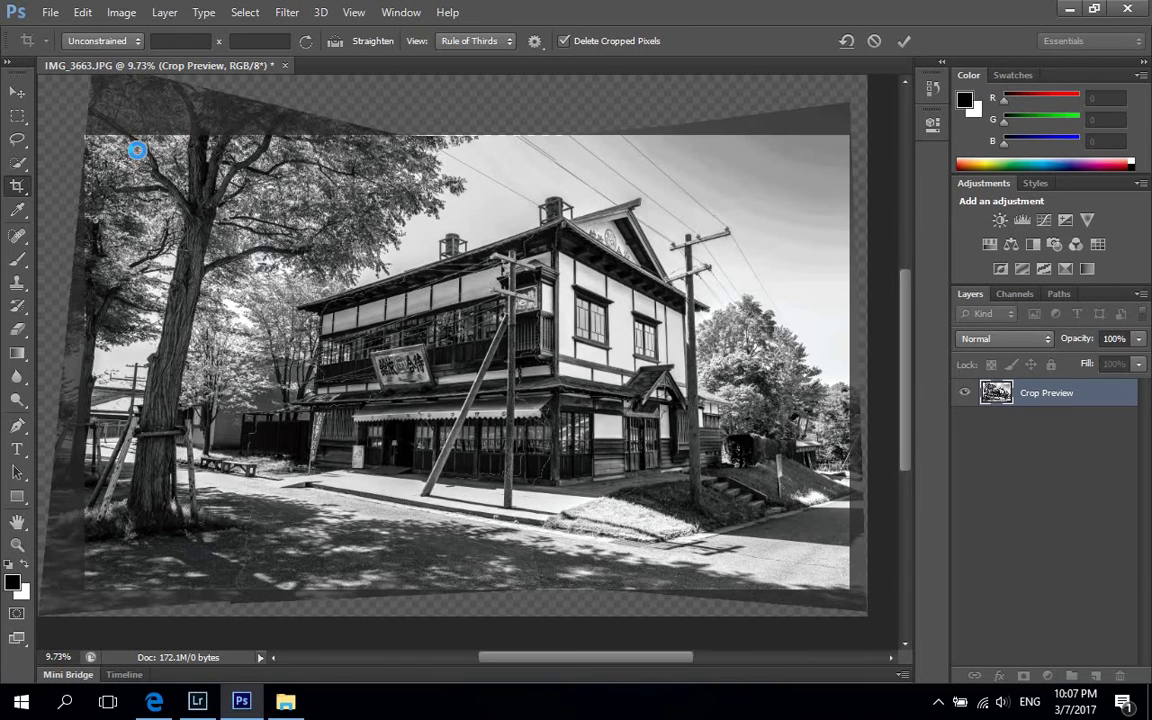
left_click(17, 92)
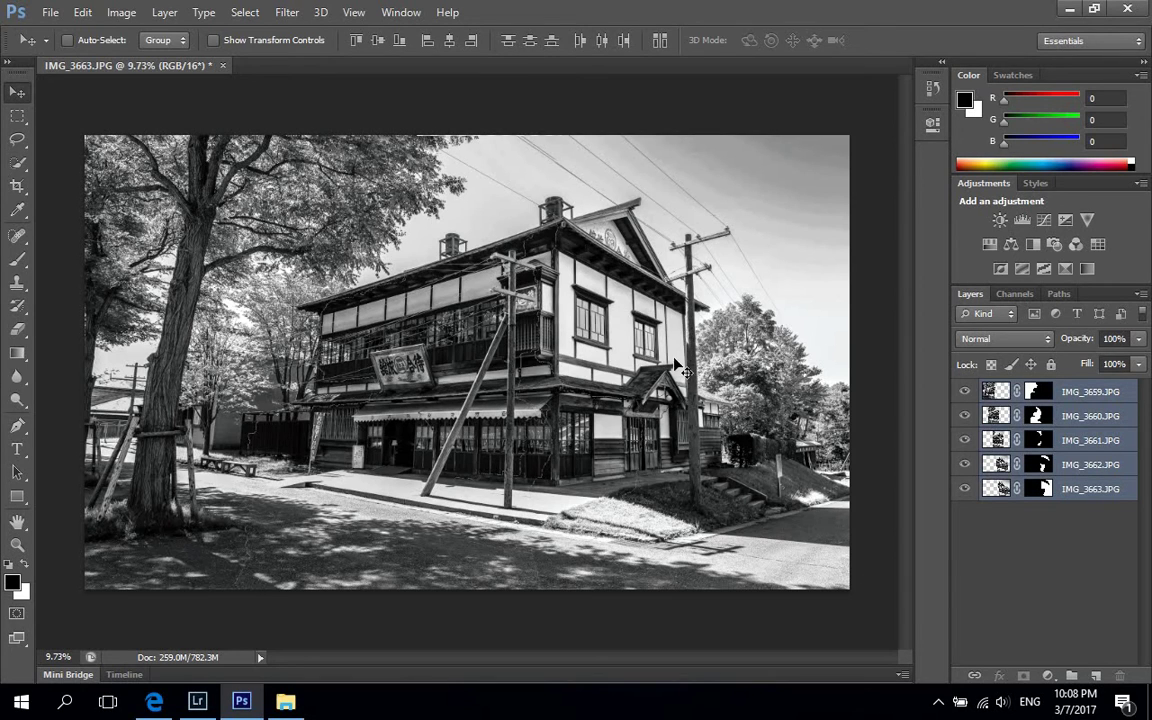
left_click(48, 12)
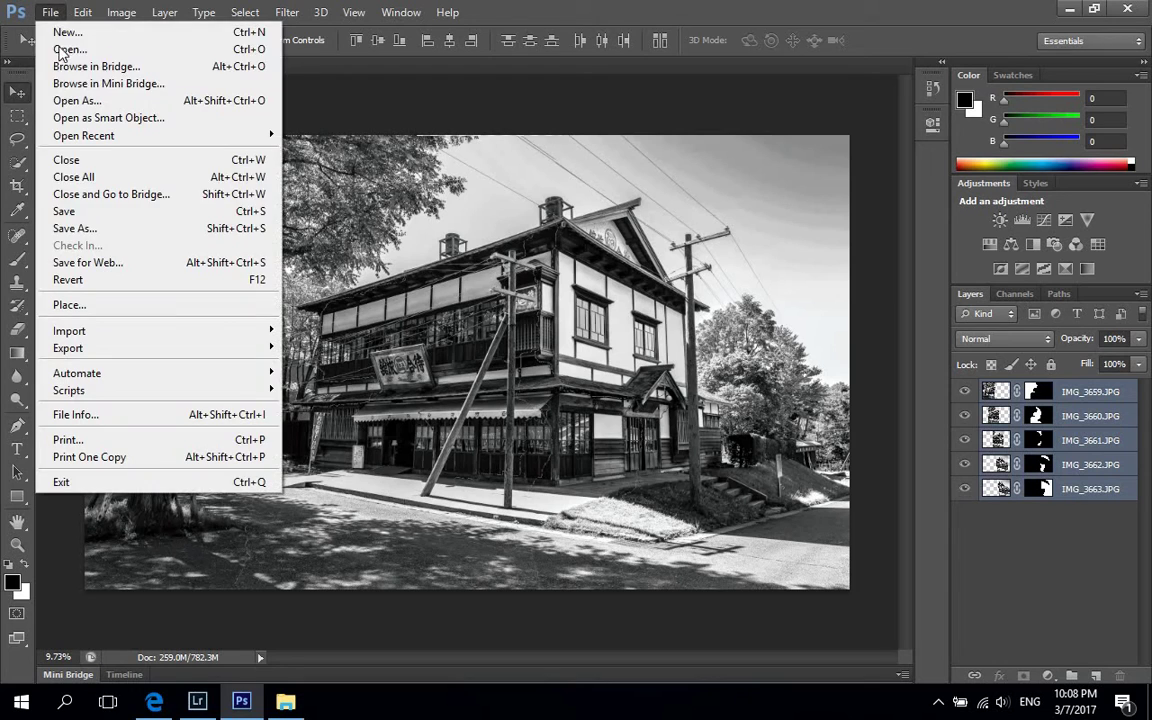
left_click(58, 211)
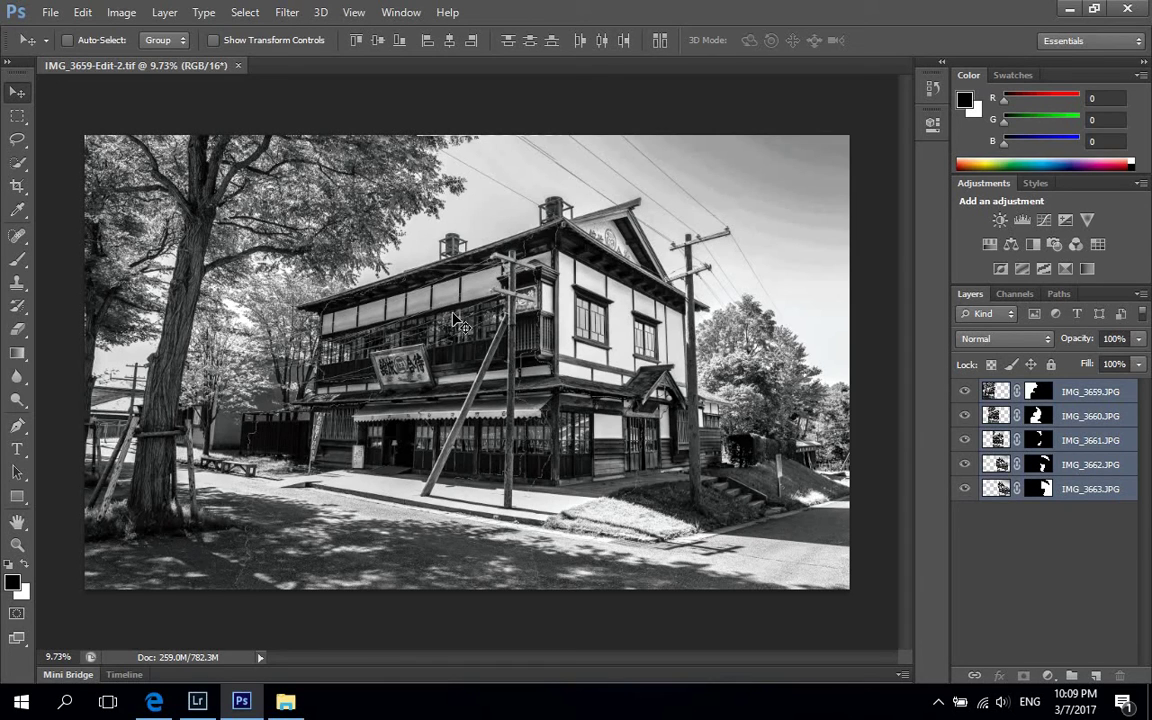
Step: Examine the panorama's merge quality at up to 200% across the dark facade panels and the hanging sign
key("ctrl+plus")
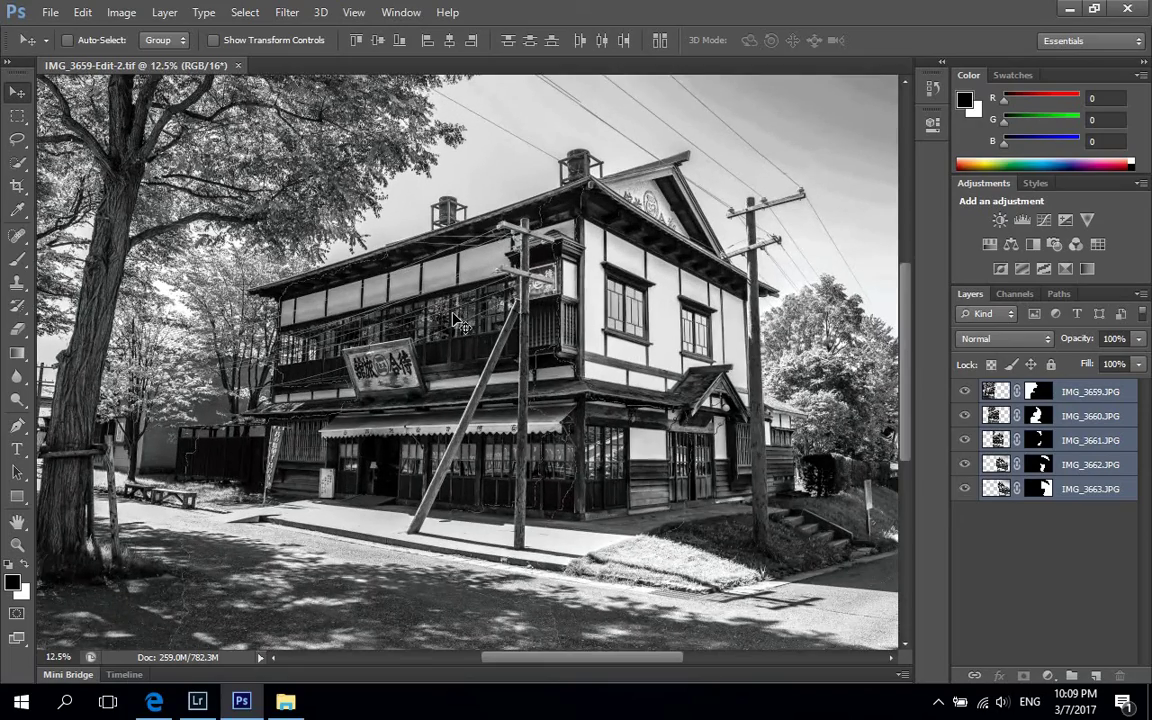
key("ctrl+plus")
key("ctrl+plus")
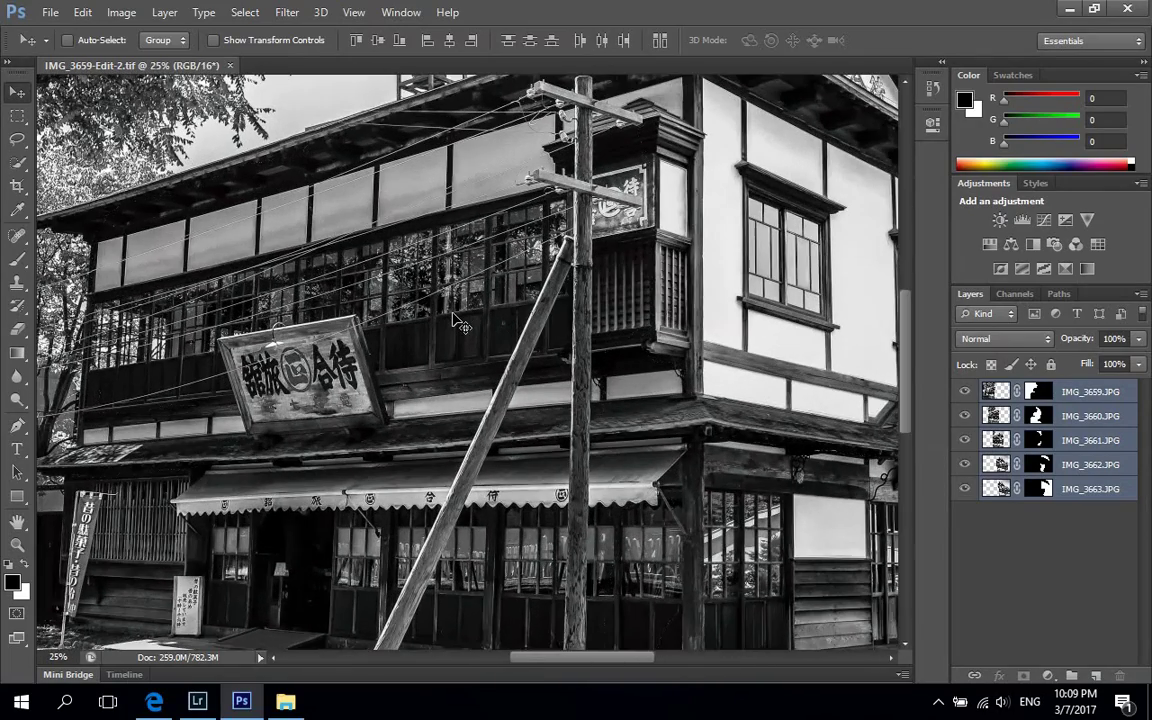
key("ctrl+plus")
key("ctrl+plus")
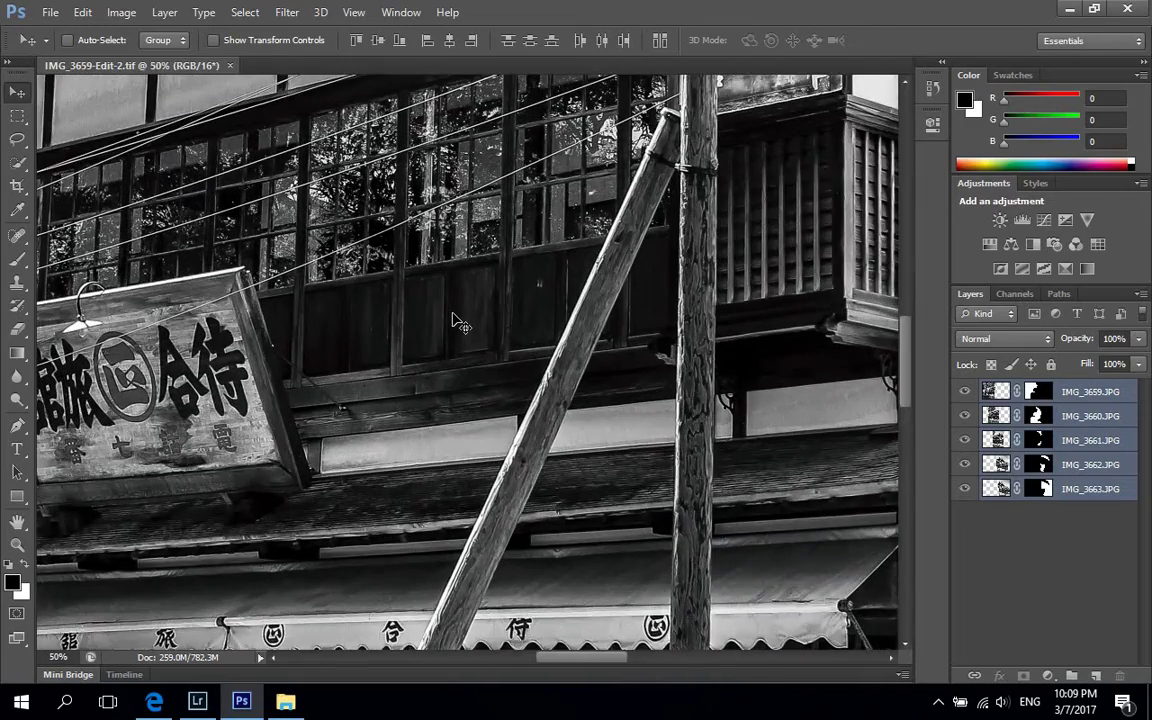
key("ctrl+plus")
key("ctrl+plus")
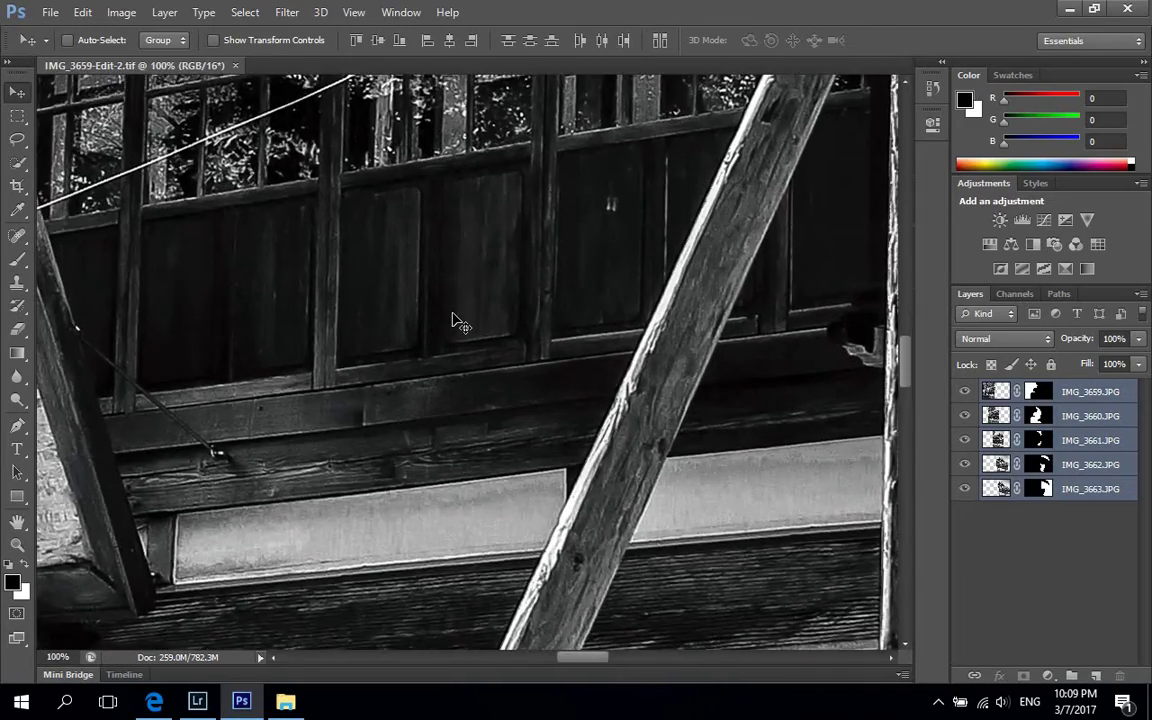
key("ctrl+plus")
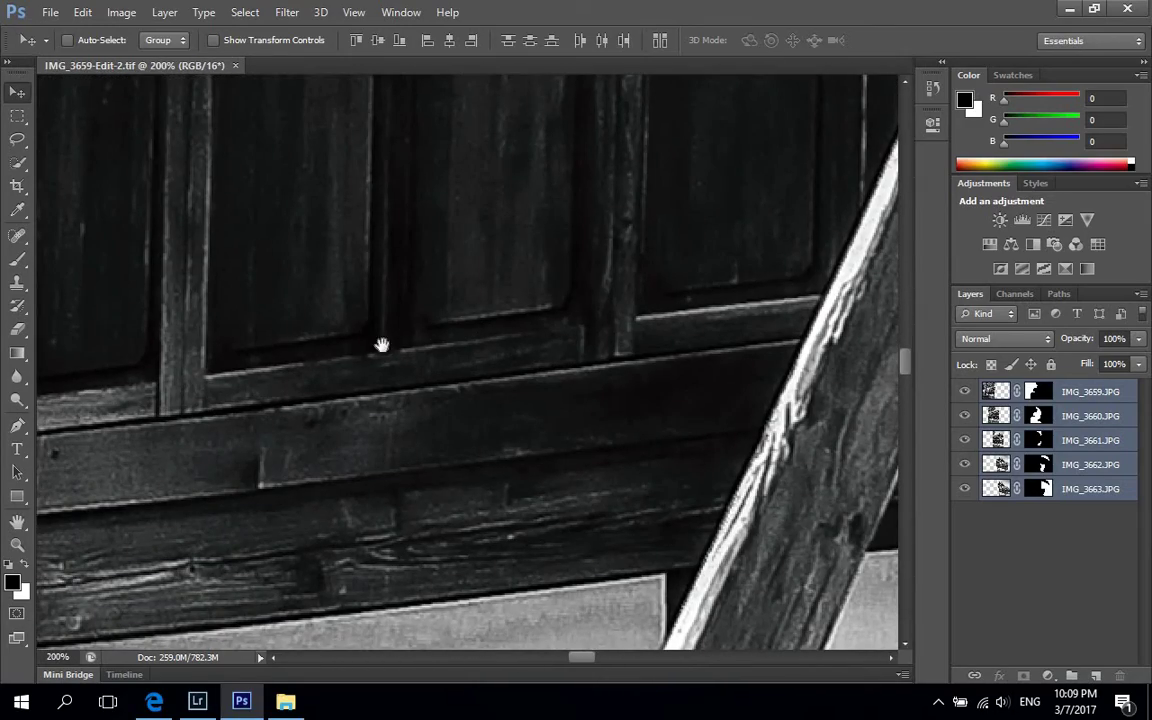
mouse_move(381, 344)
left_mouse_down()
mouse_move(329, 342)
mouse_move(571, 327)
left_mouse_up()
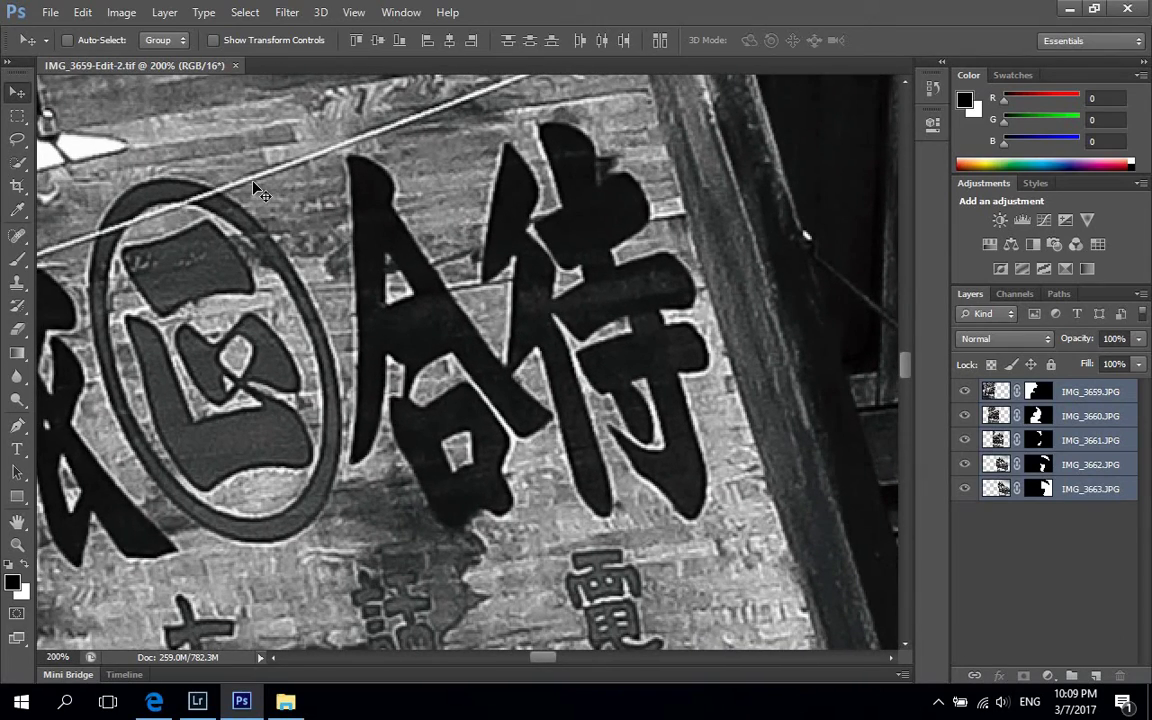
key("ctrl+minus")
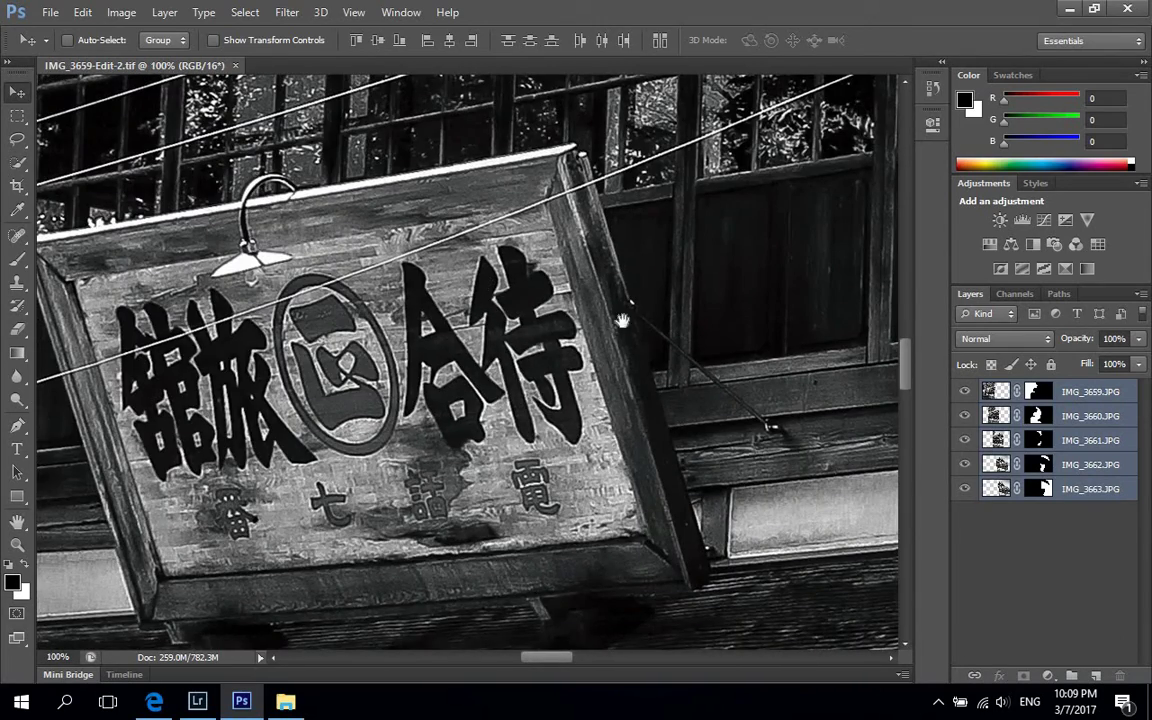
Step: Inspect the utility pole, lattice balcony, gable emblem and roof eaves of the panorama at 100%
scroll(622, 320, "right", 10)
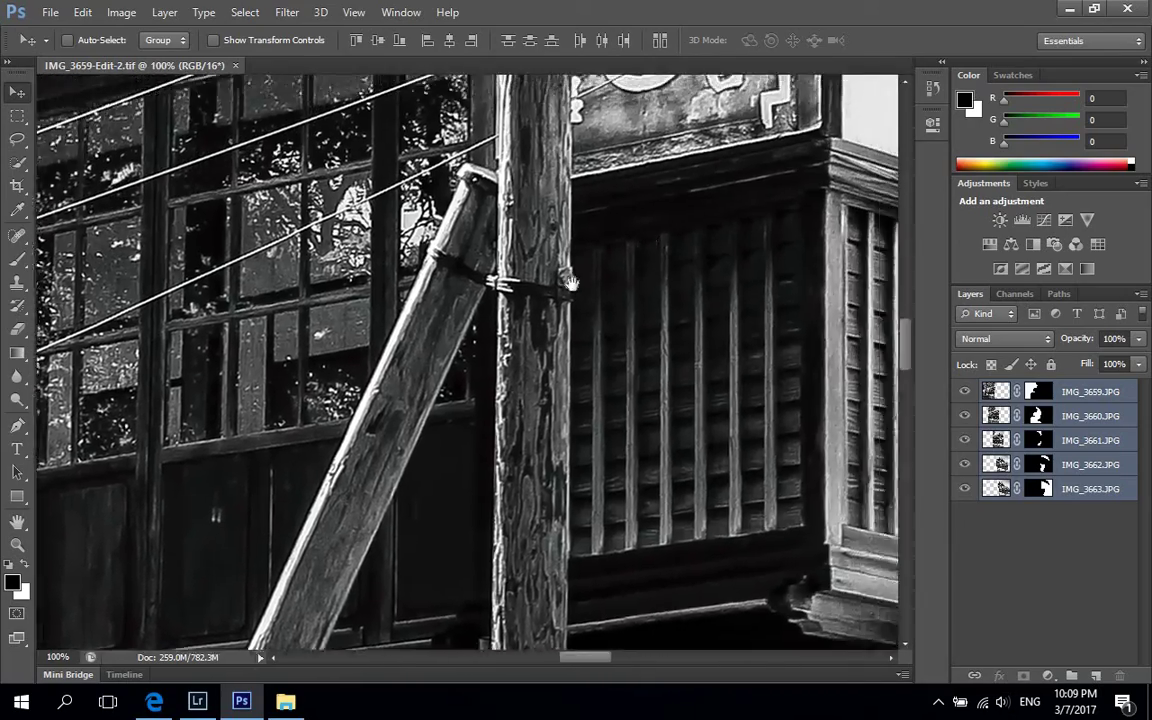
scroll(570, 284, "right", 15)
scroll(570, 284, "up", 5)
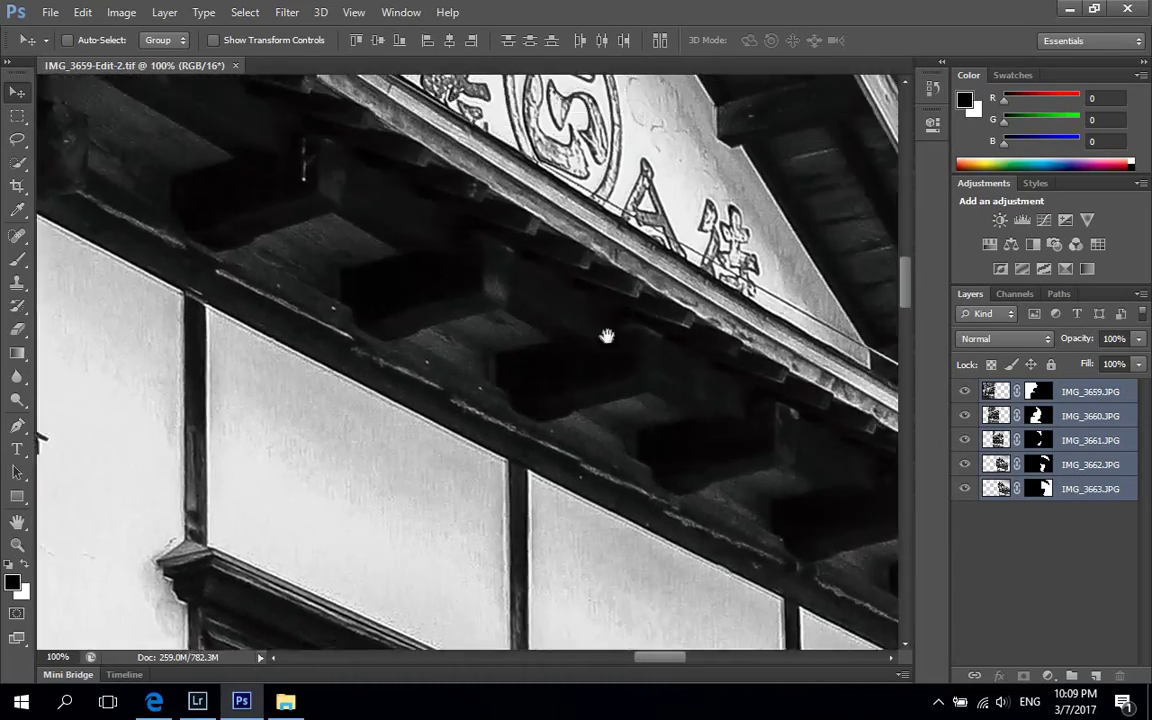
scroll(607, 336, "right", 10)
scroll(549, 375, "left", 10)
scroll(549, 375, "up", 5)
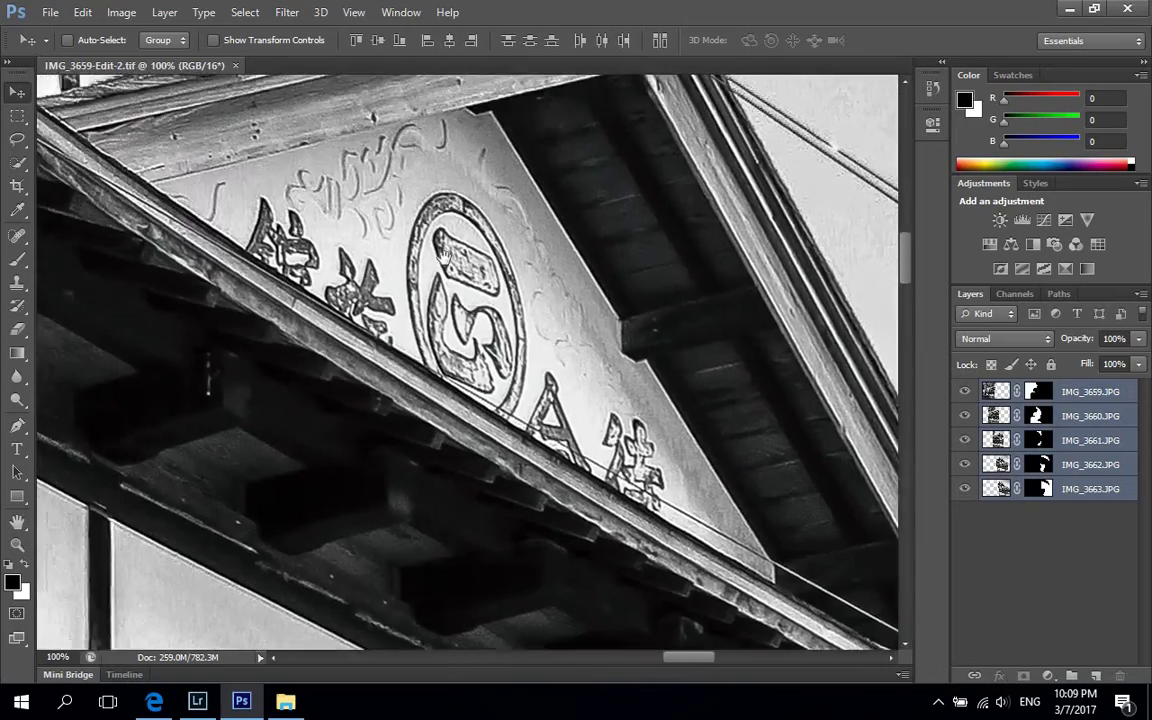
scroll(444, 256, "left", 15)
scroll(444, 256, "up", 6)
scroll(559, 287, "down", 4)
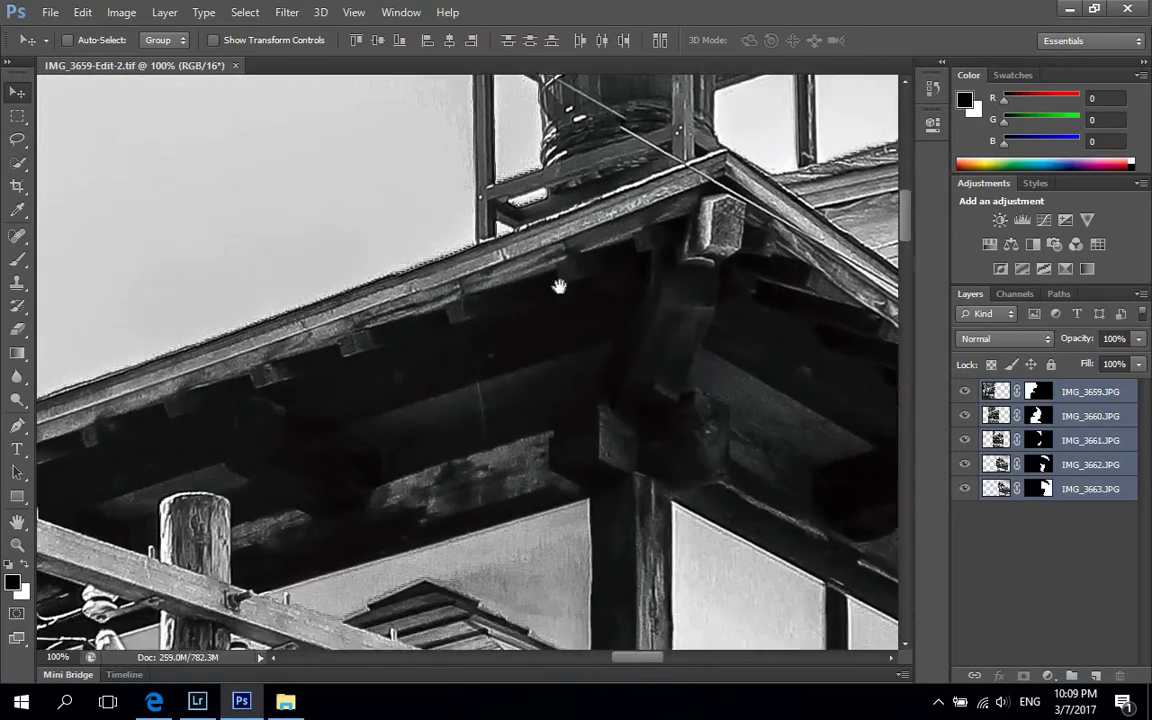
scroll(559, 287, "left", 10)
scroll(559, 287, "down", 8)
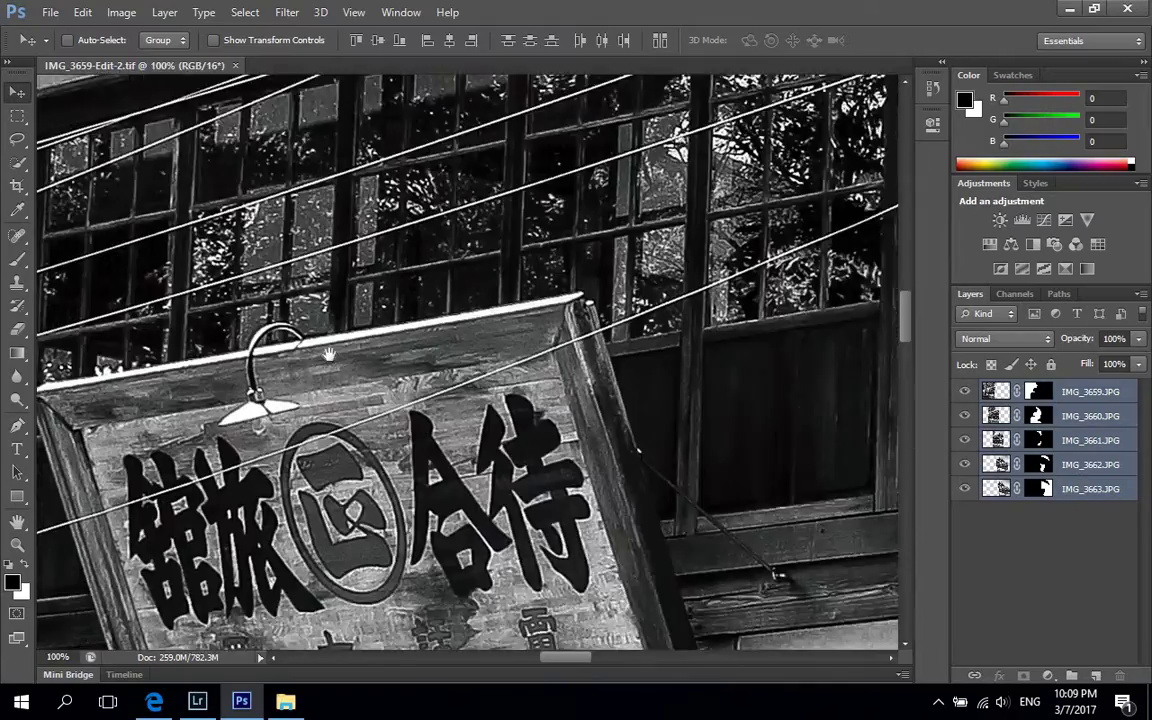
Step: Inspect the banner, fence and pavement near the entrance up close, and return to a 12.5% overview of the building
scroll(328, 354, "down", 8)
scroll(328, 354, "left", 8)
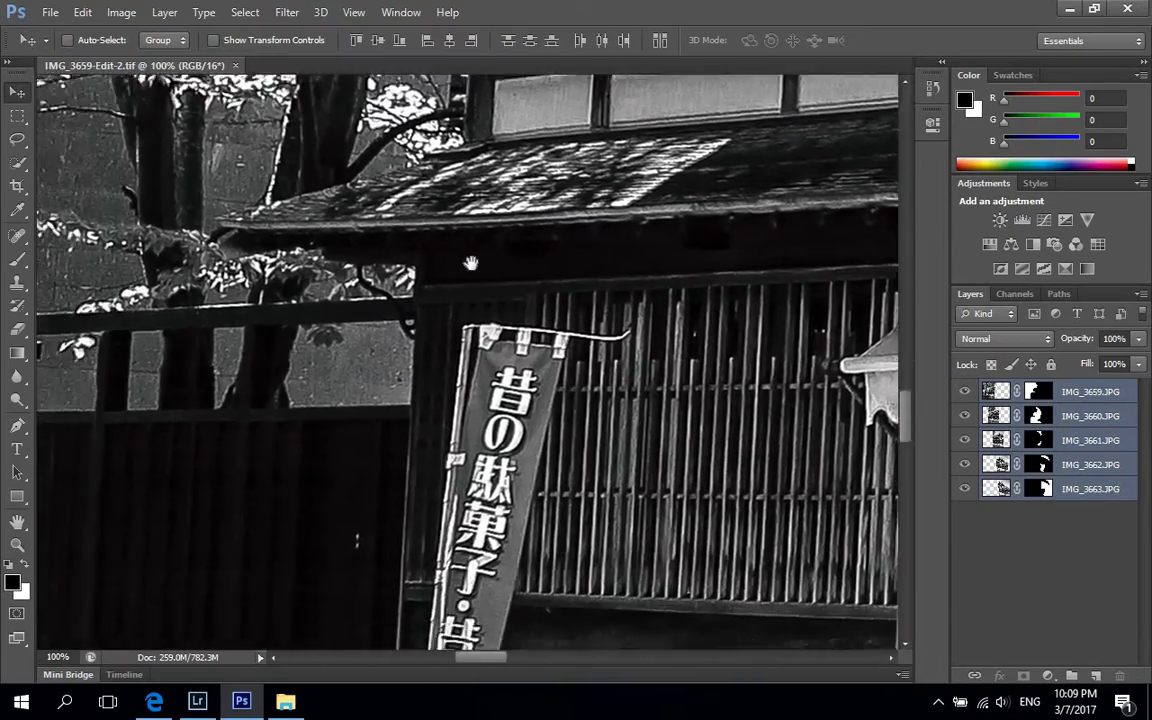
scroll(470, 263, "left", 8)
scroll(470, 263, "down", 3)
scroll(438, 284, "right", 8)
scroll(438, 284, "down", 7)
left_click_drag(530, 250, 492, 318)
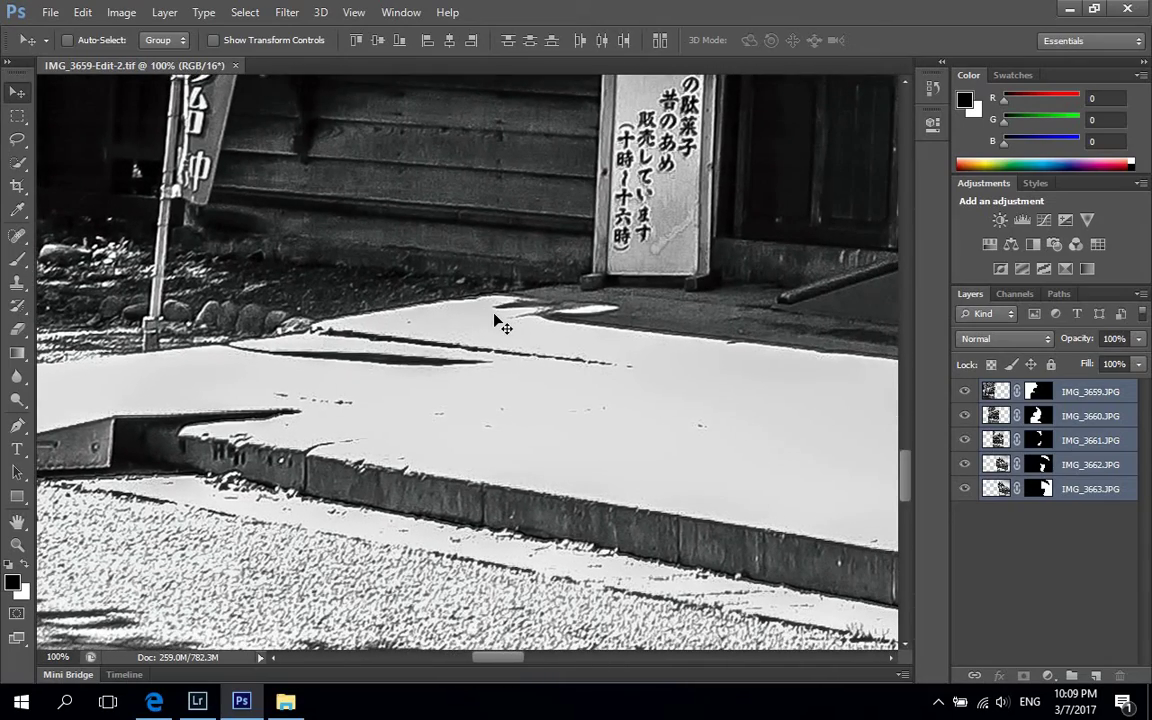
scroll(494, 318, "down", 2)
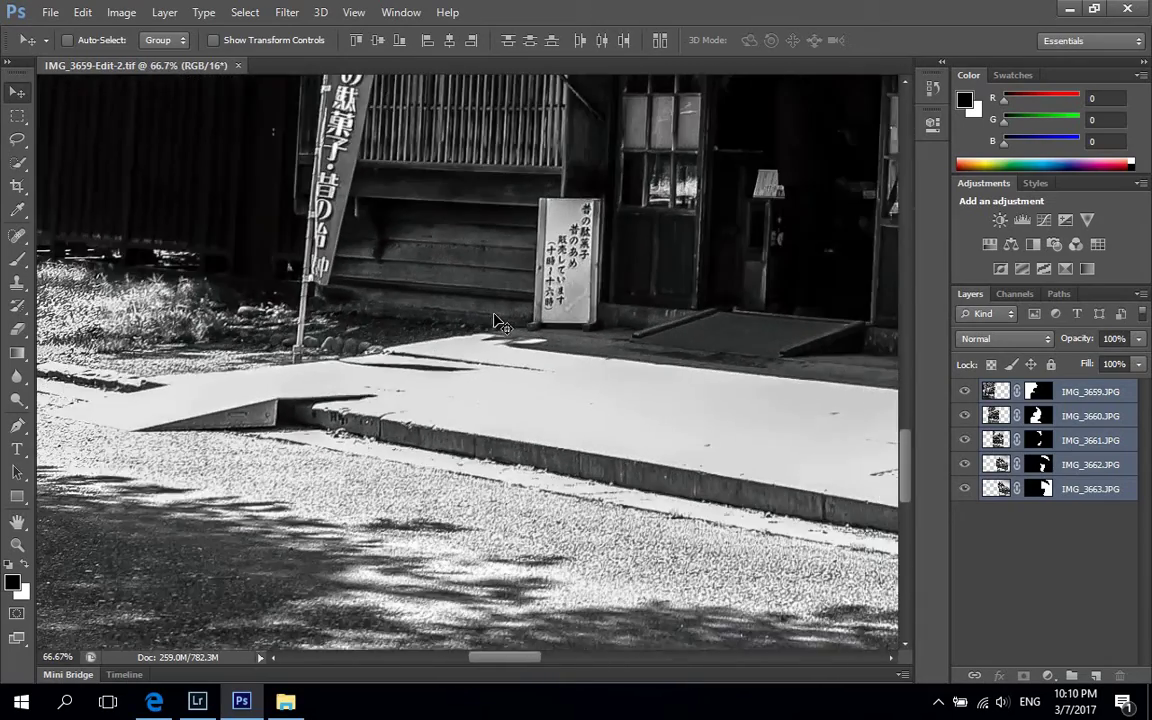
scroll(494, 320, "down", 4)
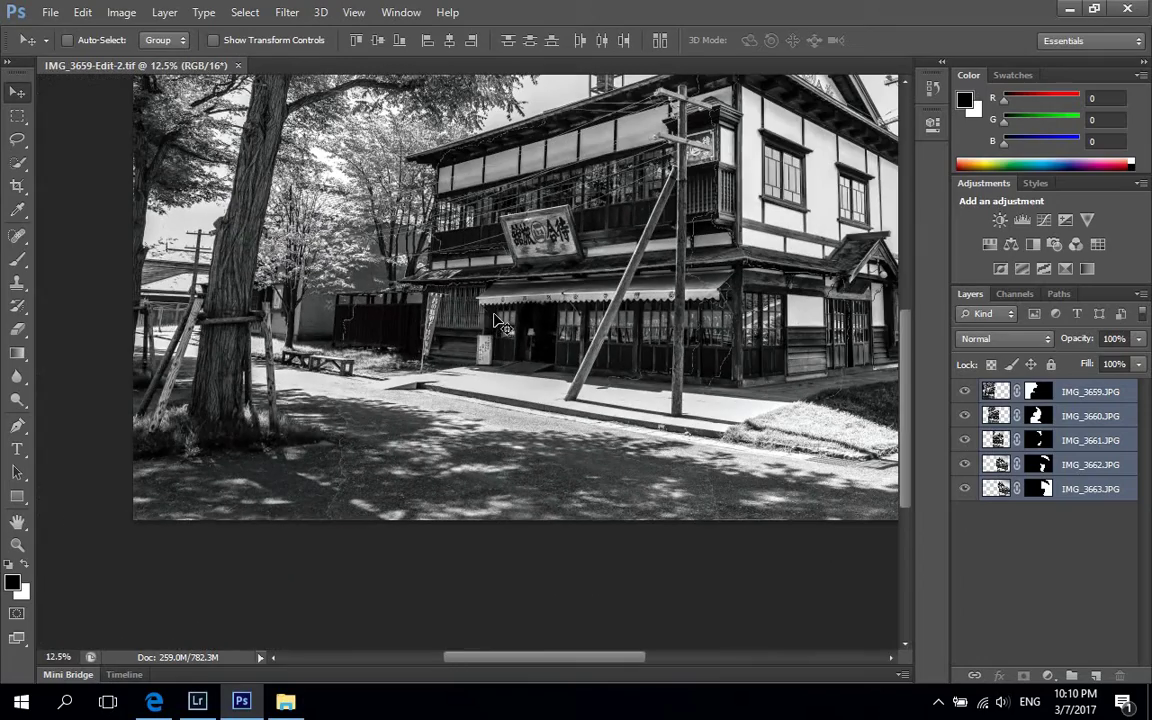
left_click_drag(460, 295, 464, 421)
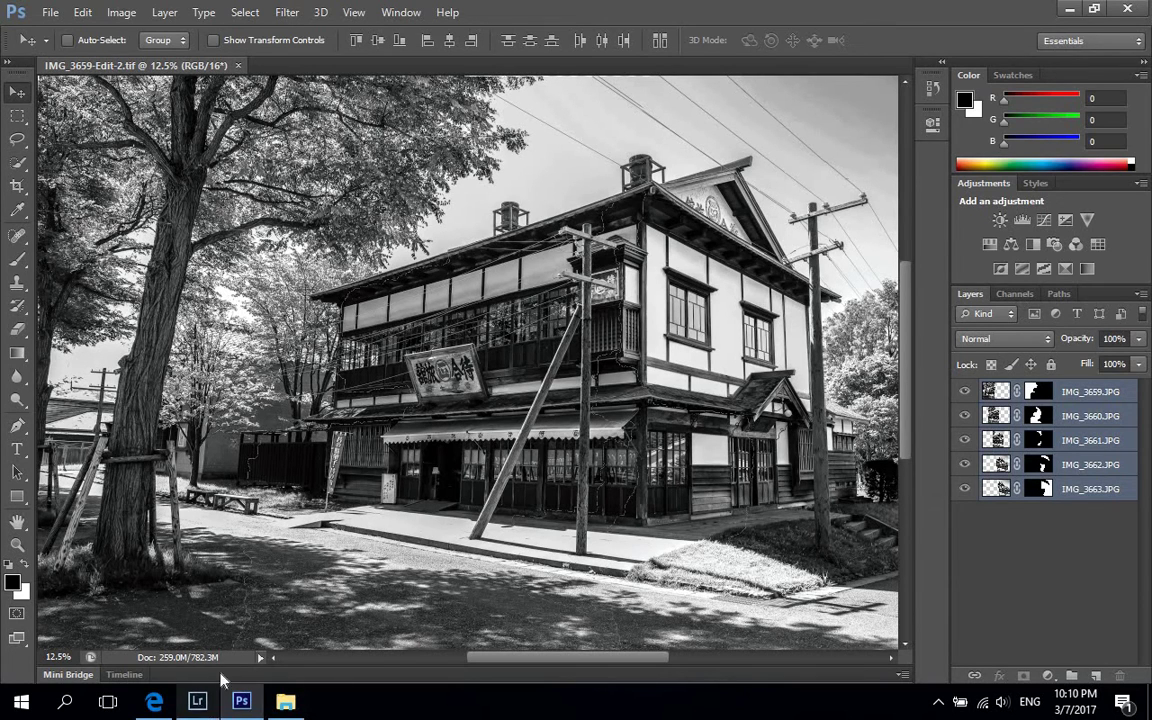
Step: Switch to Lightroom and darken the panorama's corners with a Highlight Priority post-crop vignette at Amount -29, leaving Grain at 0
left_click(198, 703)
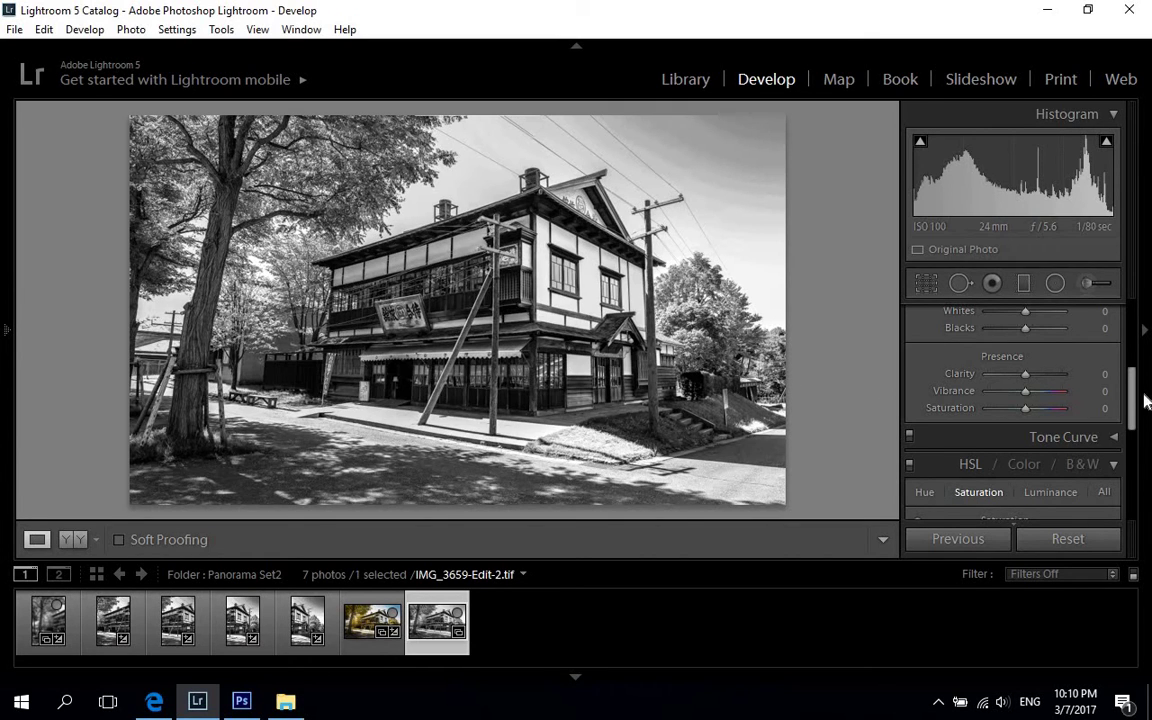
left_click_drag(1134, 386, 1133, 415)
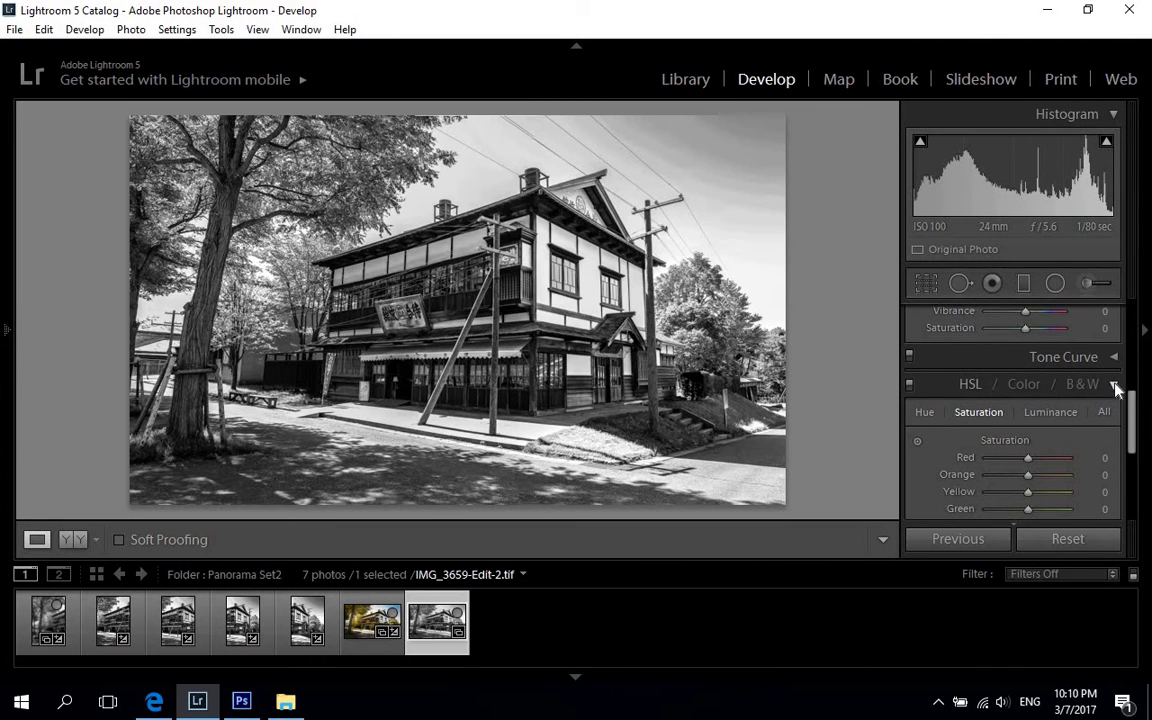
left_click(1113, 384)
left_click_drag(1131, 437, 1131, 462)
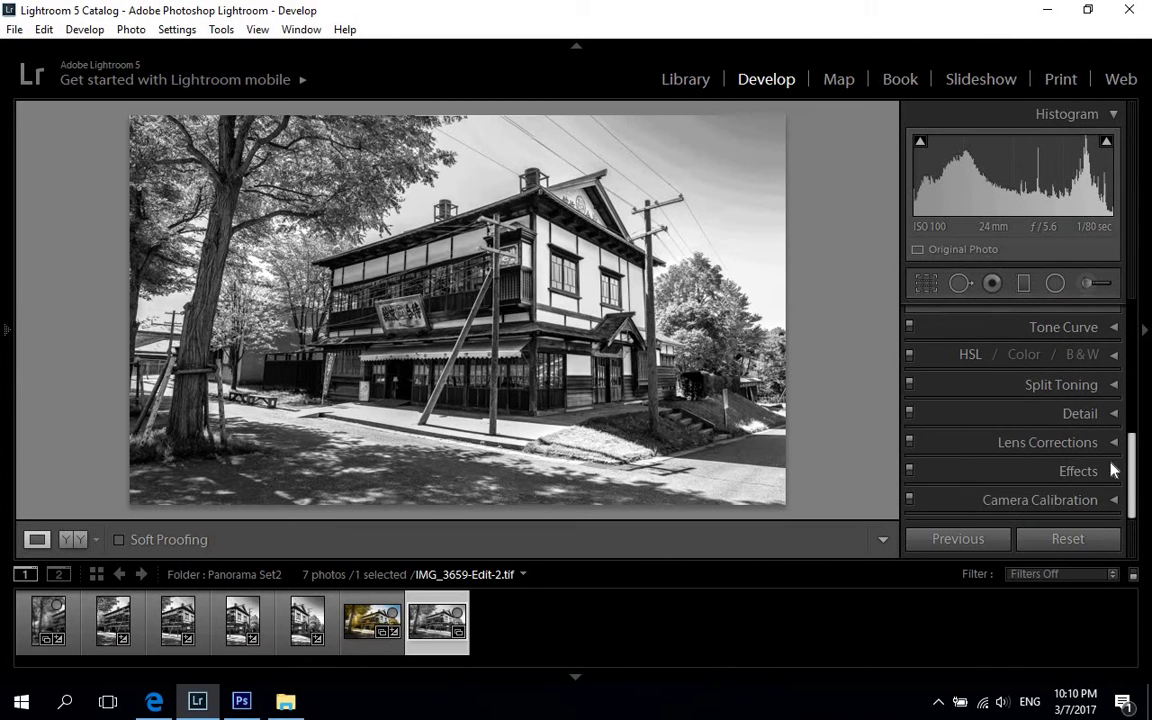
left_click(1113, 471)
scroll(1133, 462, "down", 1)
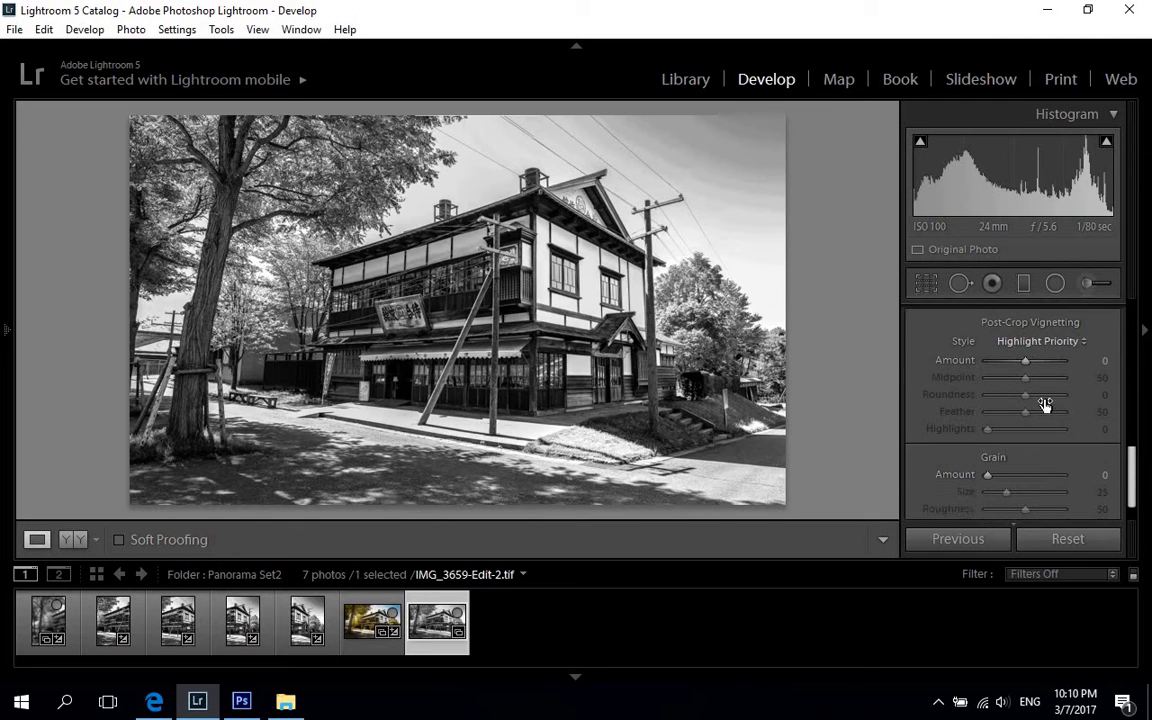
left_click_drag(1025, 362, 1016, 360)
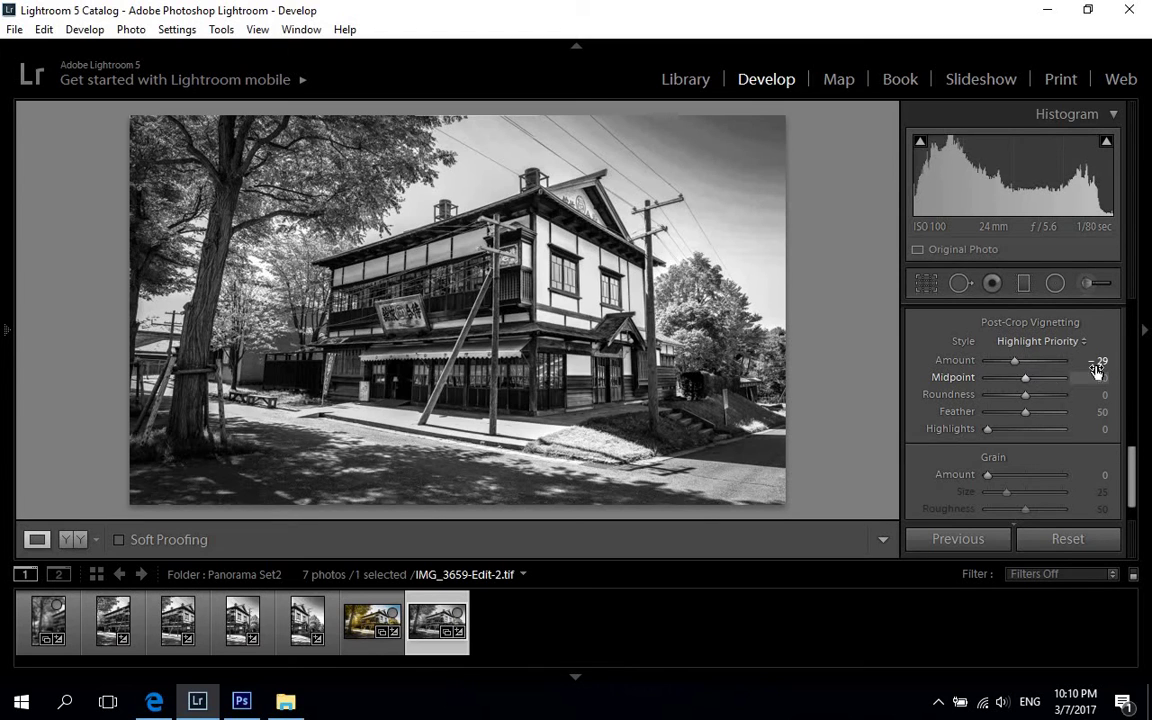
mouse_move(1134, 457)
left_mouse_down()
mouse_move(1132, 437)
mouse_move(1133, 480)
left_mouse_up()
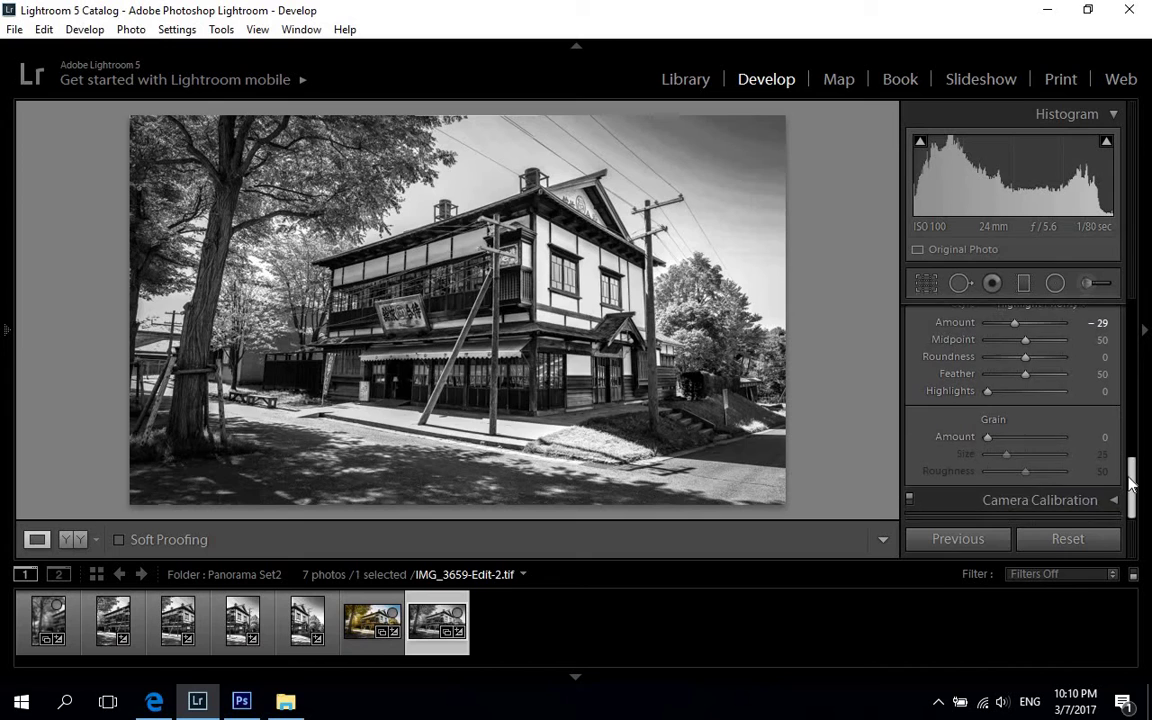
mouse_move(989, 442)
left_mouse_down()
mouse_move(1052, 463)
mouse_move(980, 443)
left_mouse_up()
scroll(1118, 400, "up", 3)
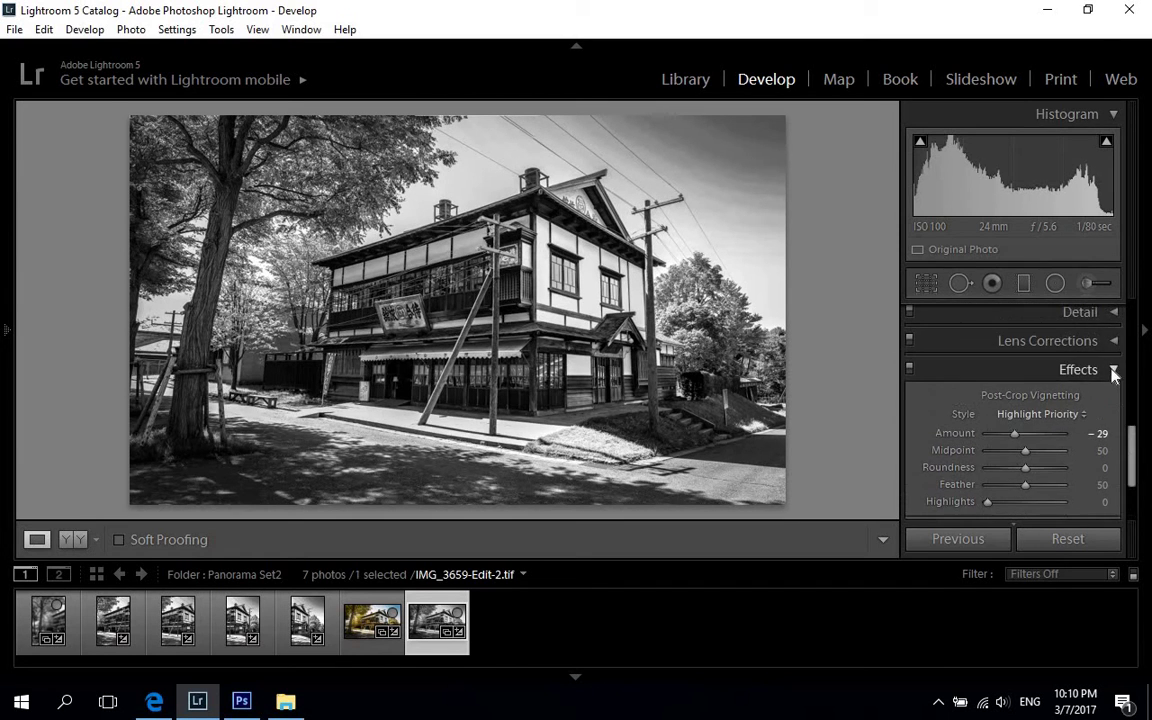
left_click(1114, 376)
scroll(1020, 400, "up", 5)
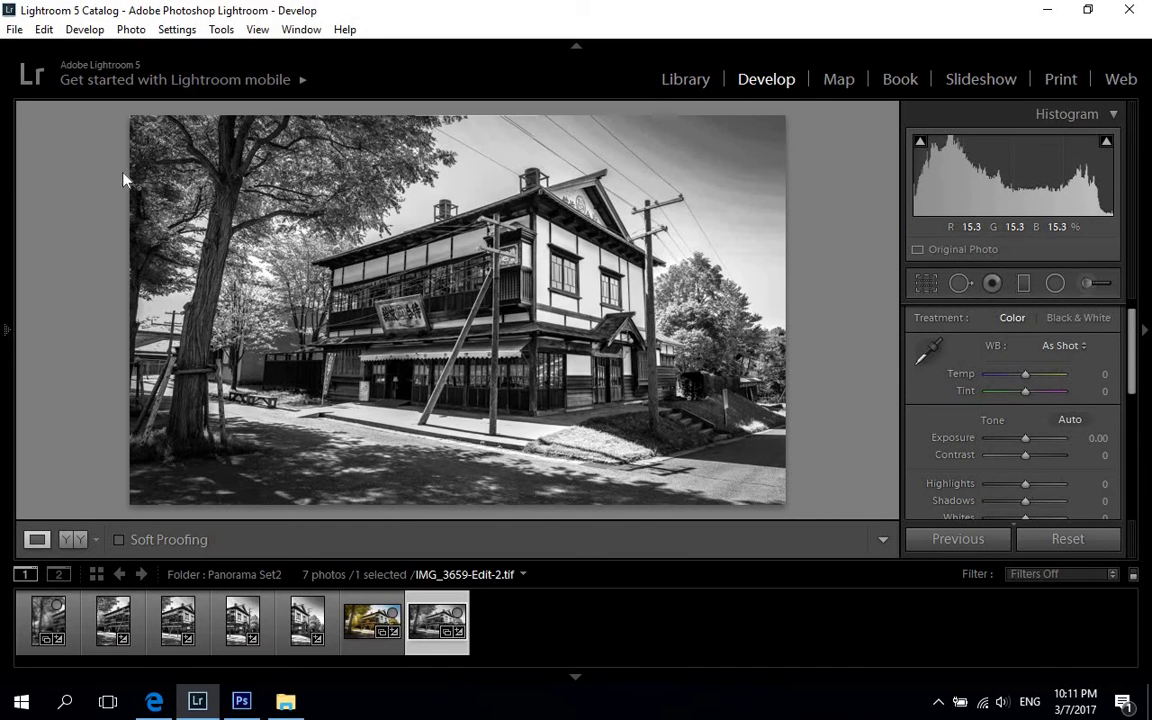
Step: Export the panorama to the Set4 desktop folder as an sRGB JPEG at quality 100 and 150 pixels per inch, without resizing
left_click(14, 30)
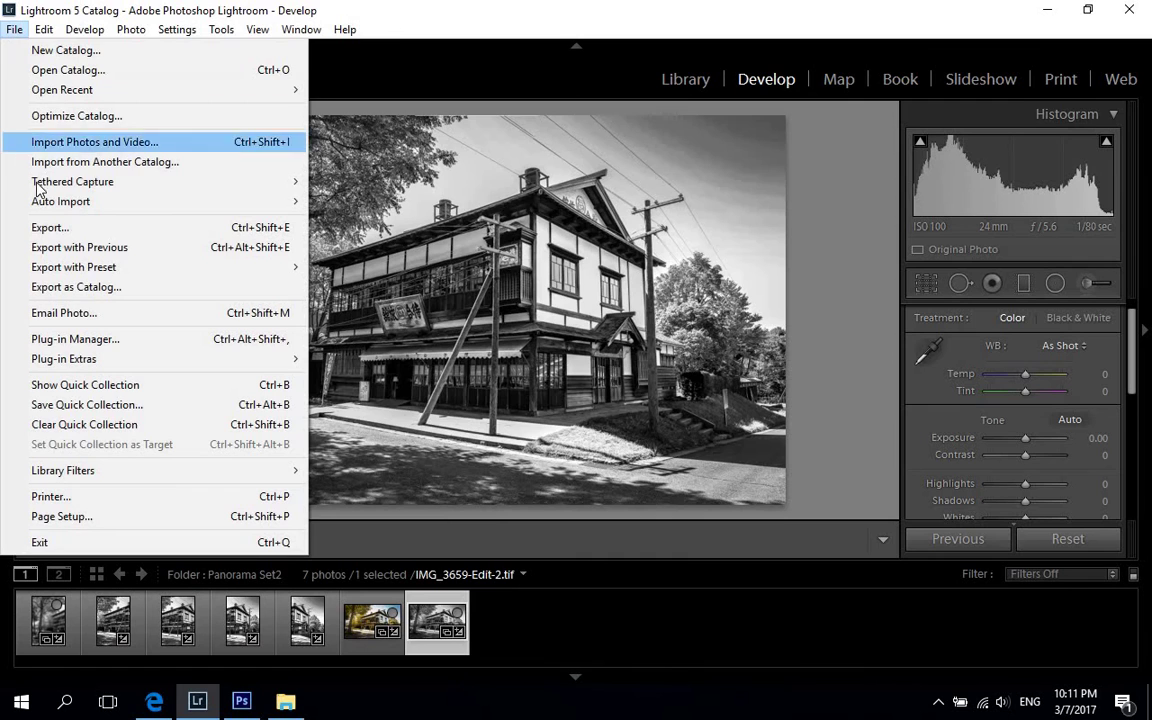
left_click(48, 228)
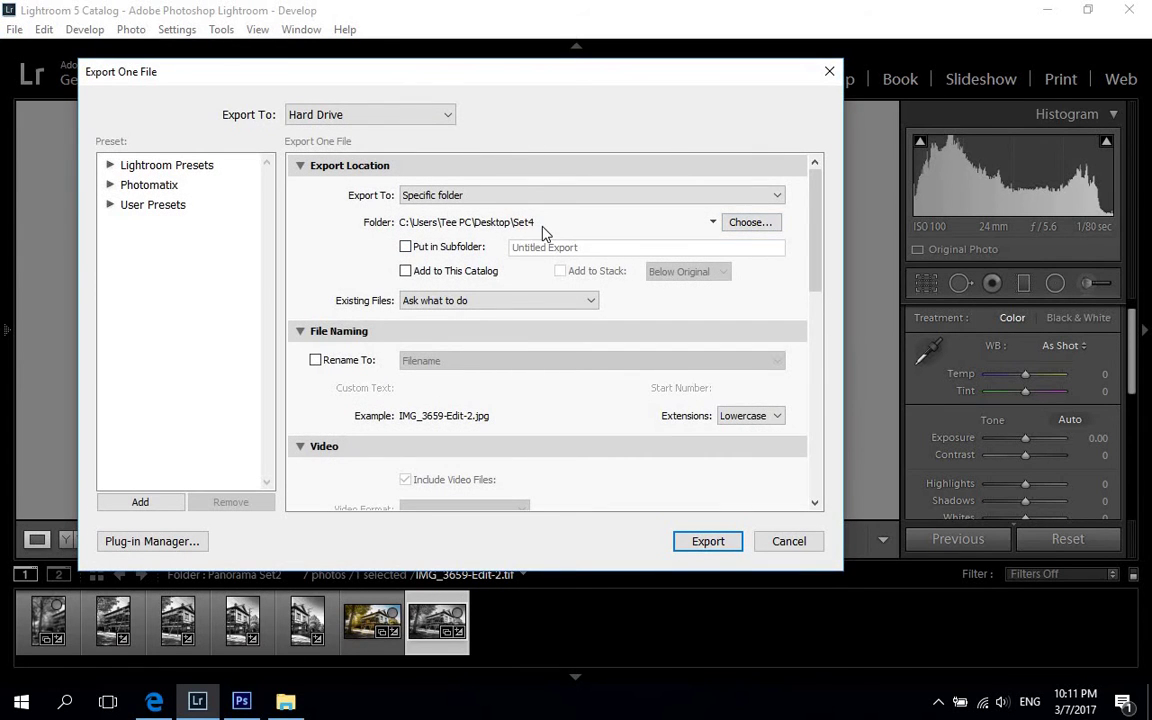
left_click_drag(820, 249, 828, 370)
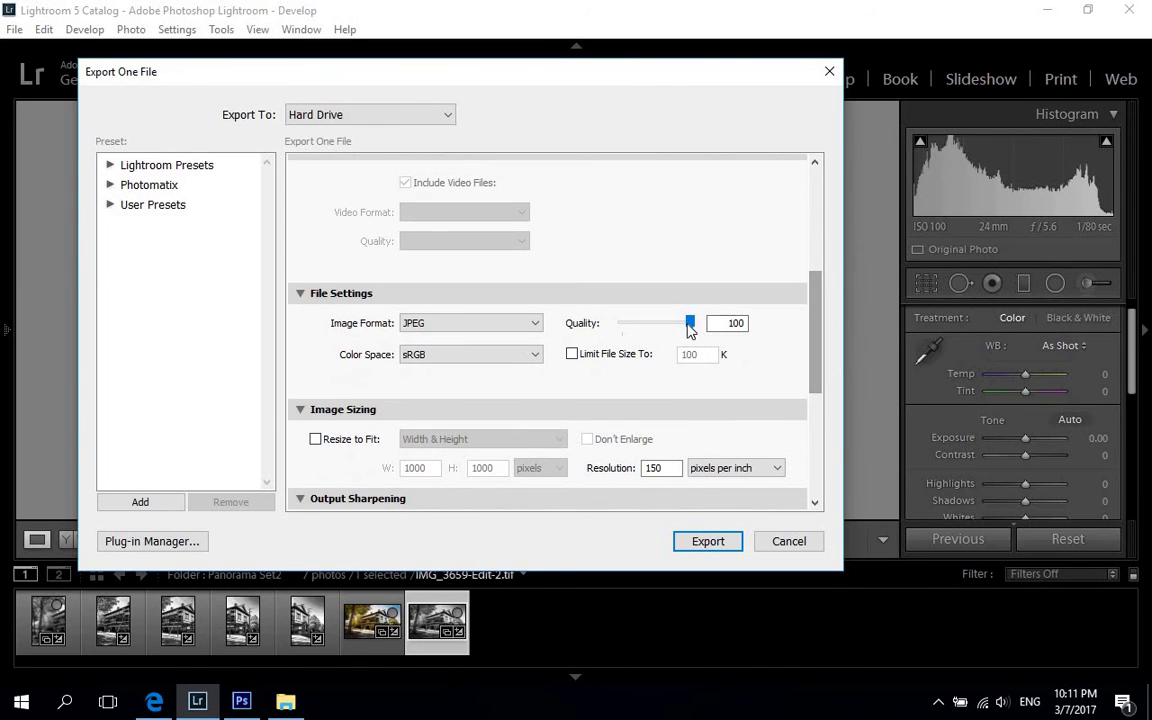
left_click_drag(815, 292, 822, 411)
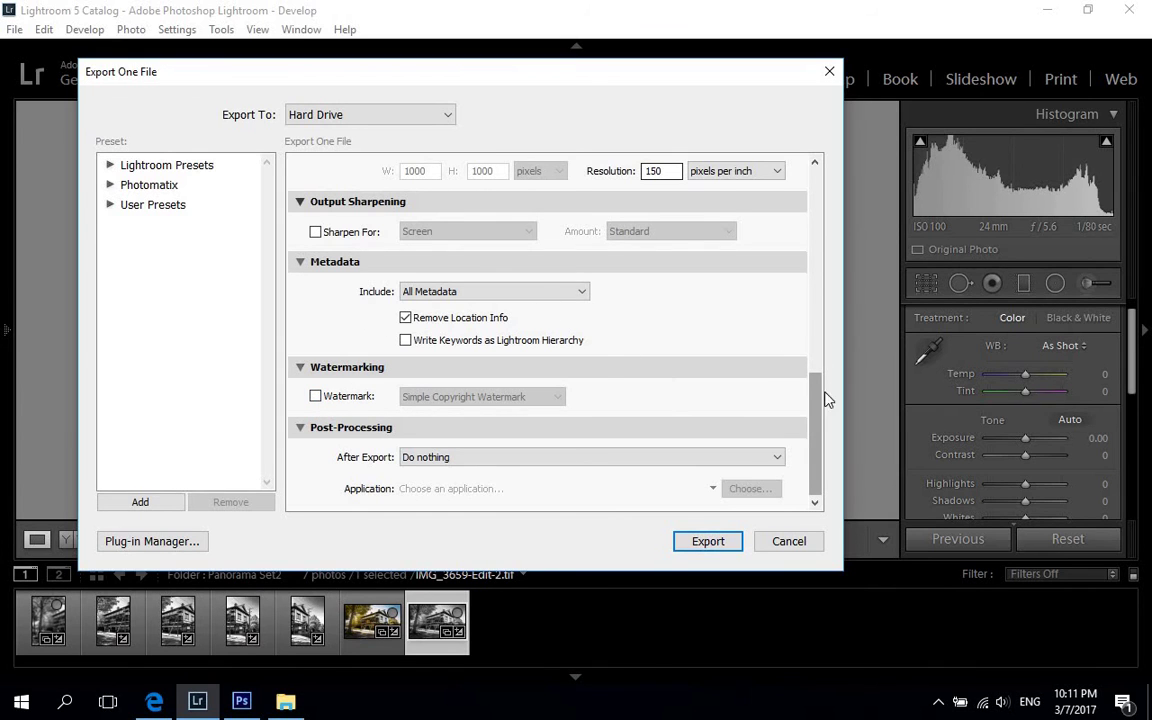
scroll(826, 399, "up", 3)
scroll(800, 450, "down", 3)
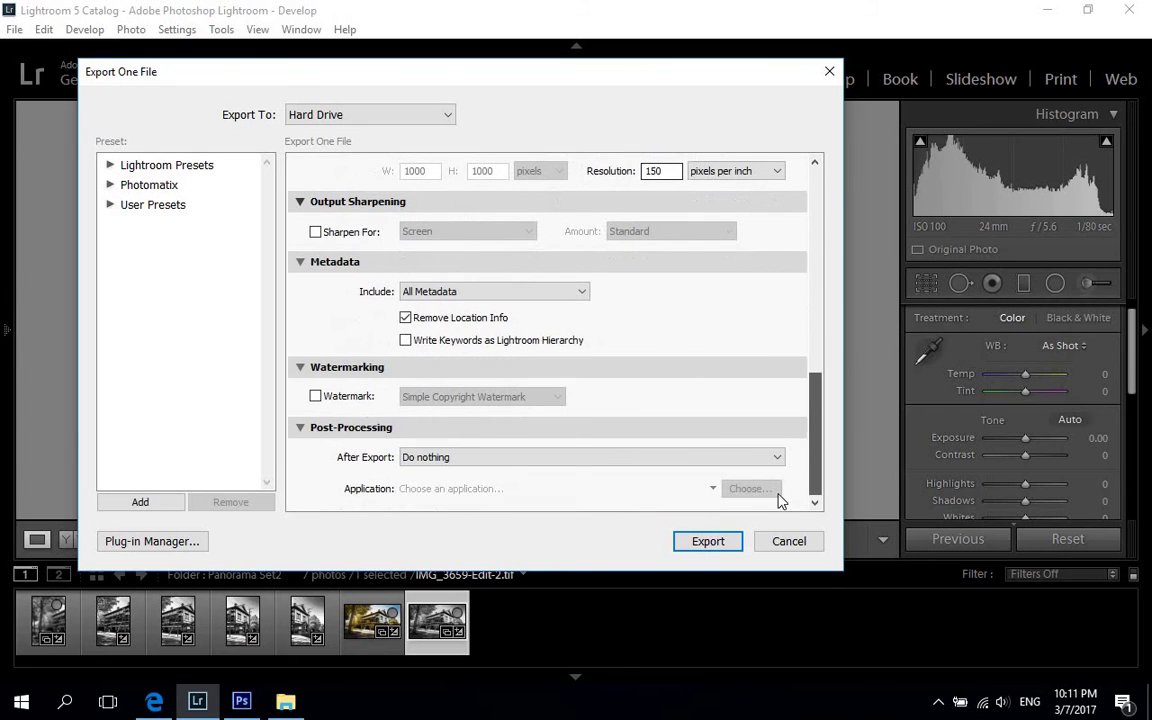
left_click(722, 541)
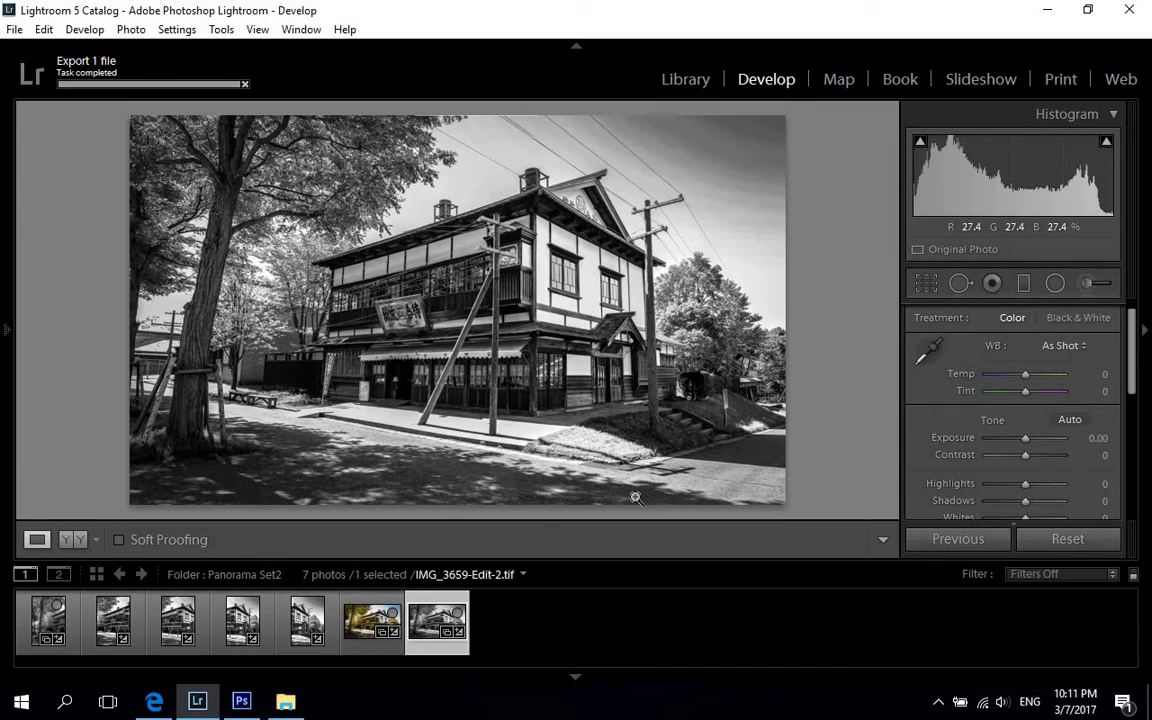
Step: Switch to File Explorer, view the exported IMG_3659-Edit-2 from the Set4 folder in Photos, close it and return to Lightroom
left_click(285, 703)
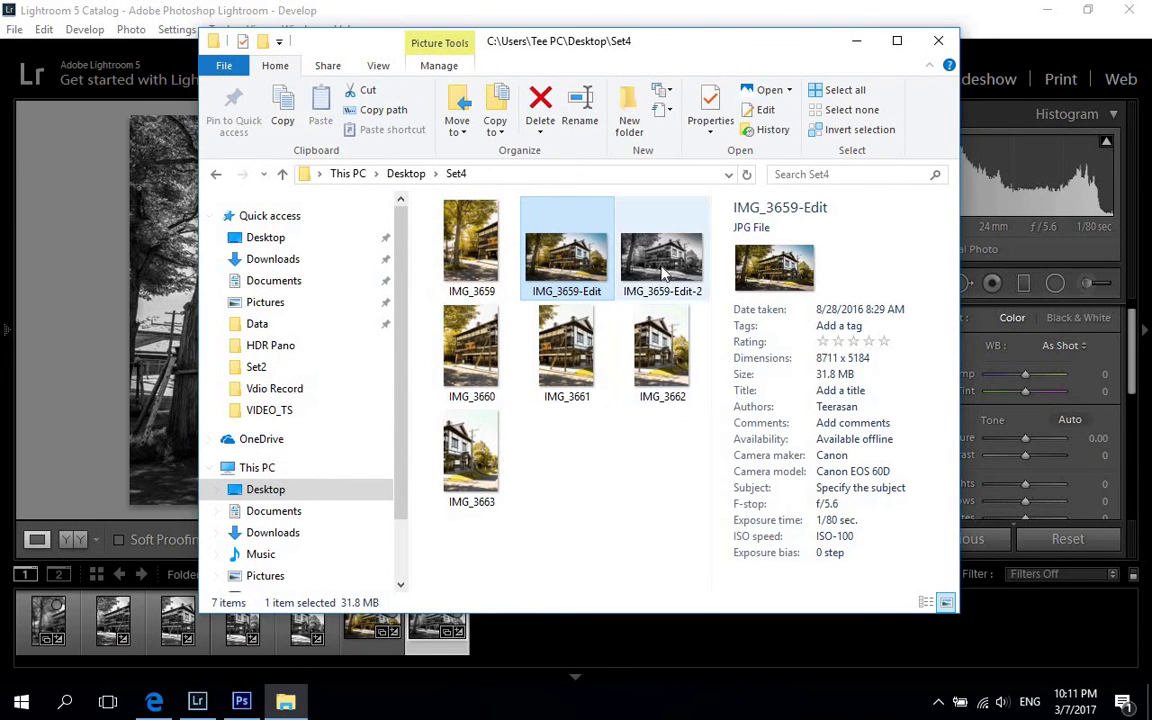
left_click(663, 262)
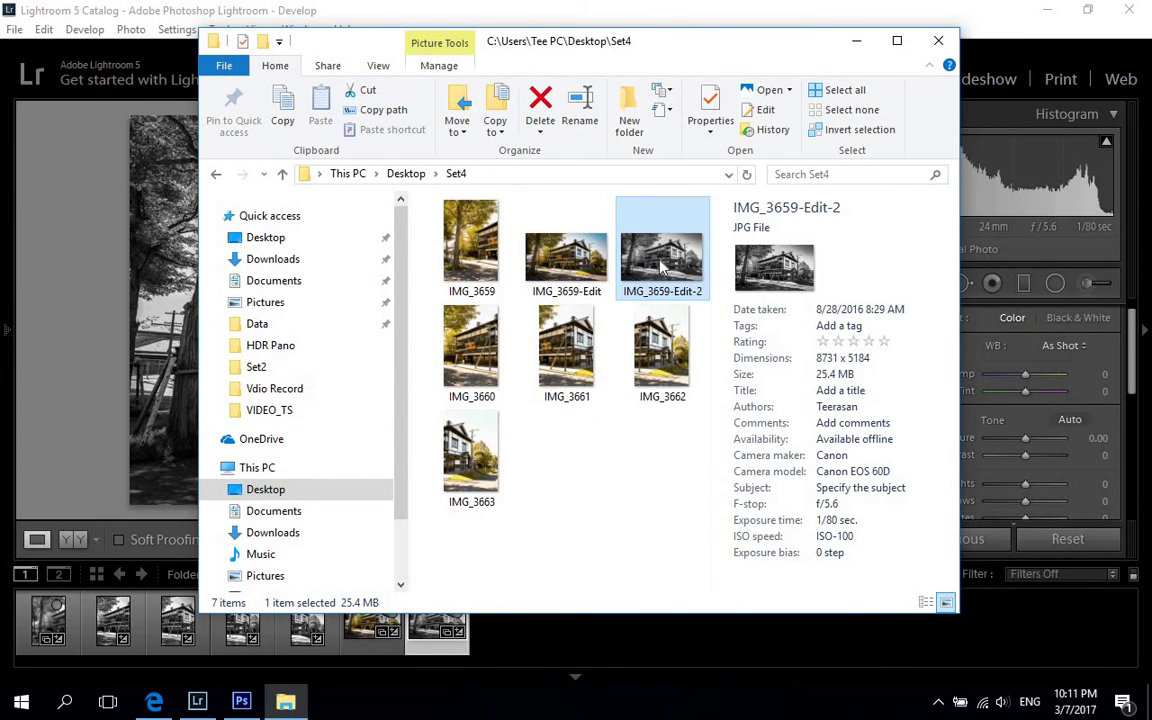
double_click(660, 265)
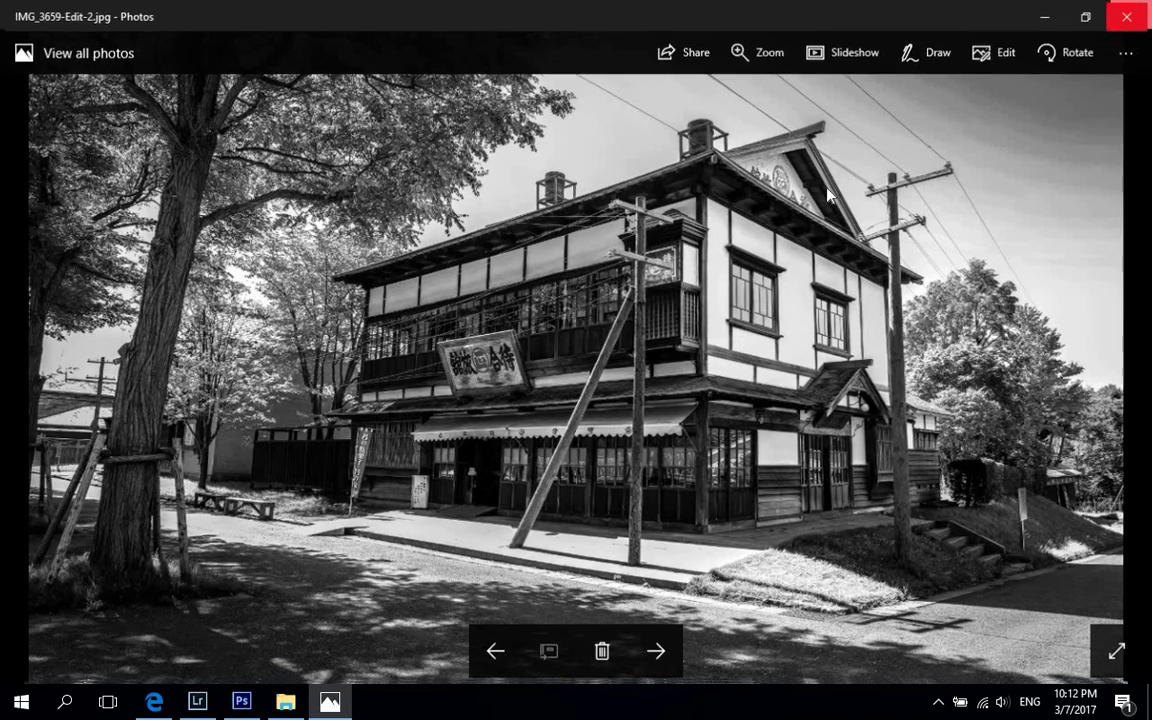
left_click(1131, 14)
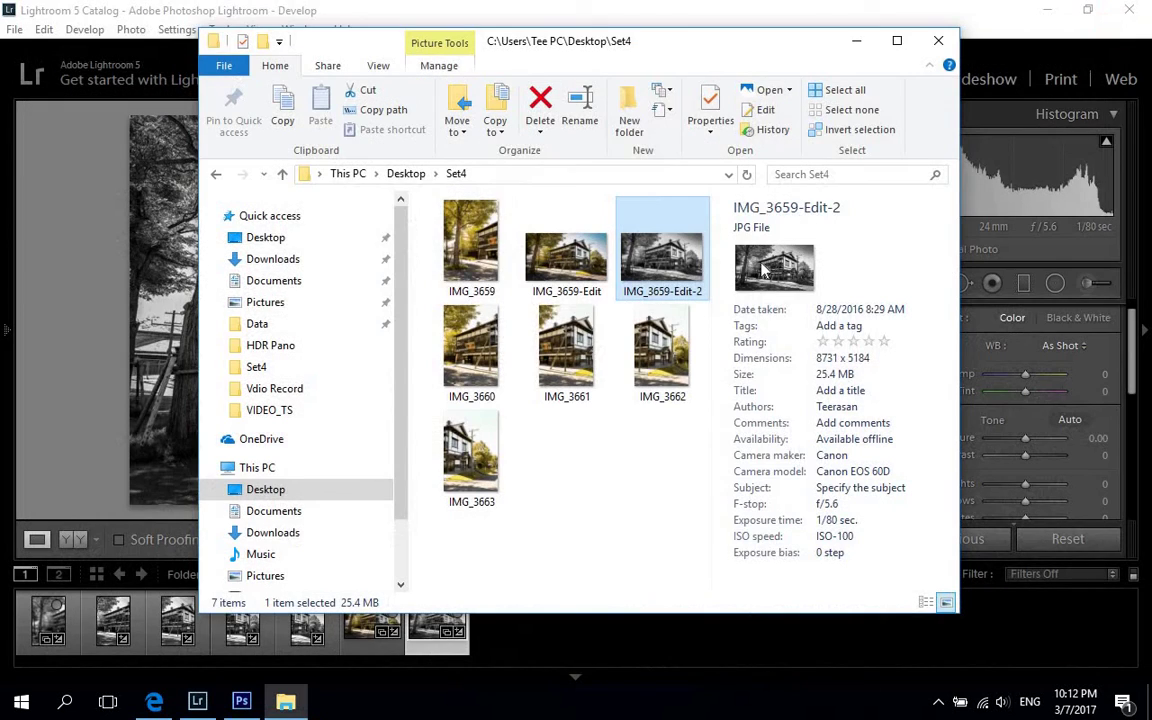
left_click(69, 213)
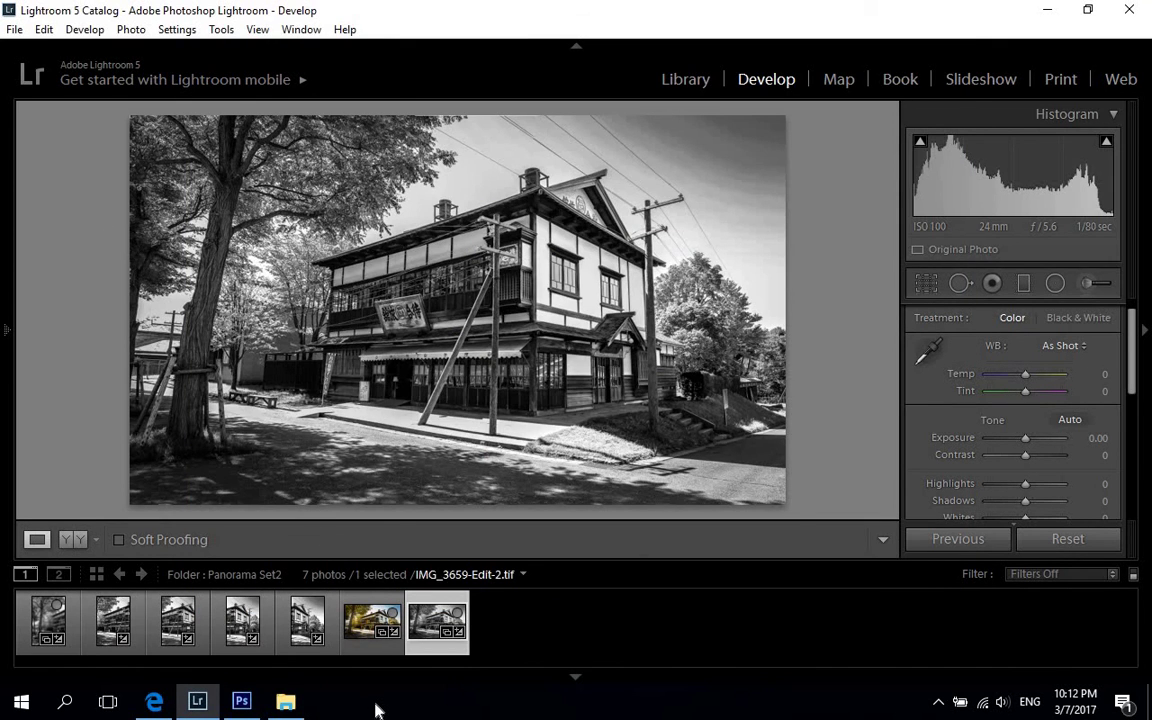